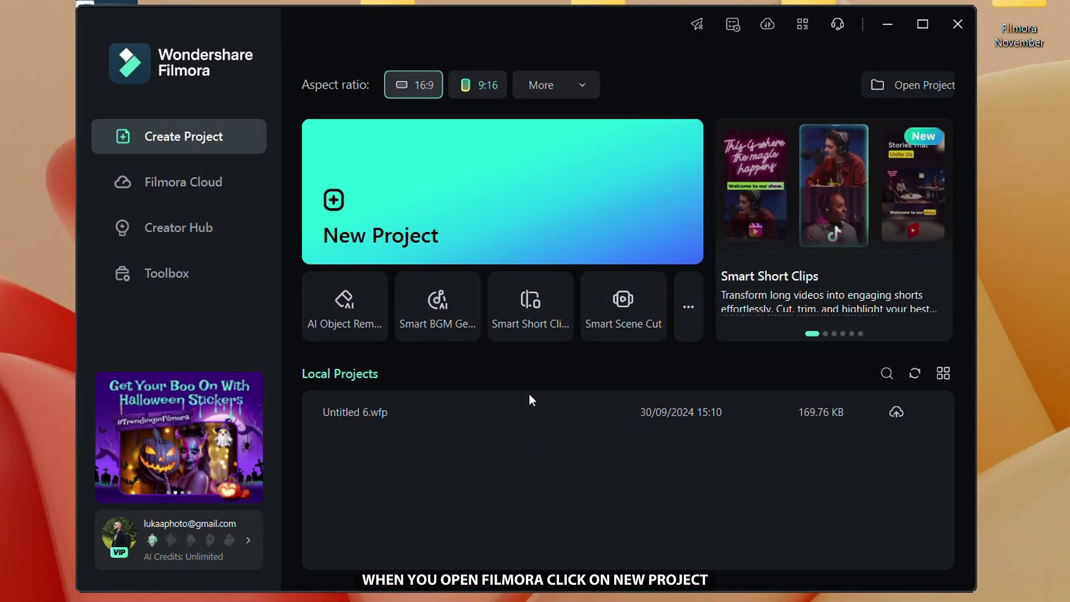
Step: Start a new project and launch the Brand Transmission Logo Reveal creator from the Influence Kit
{"action": "left_click", "coordinate": [505, 262]}
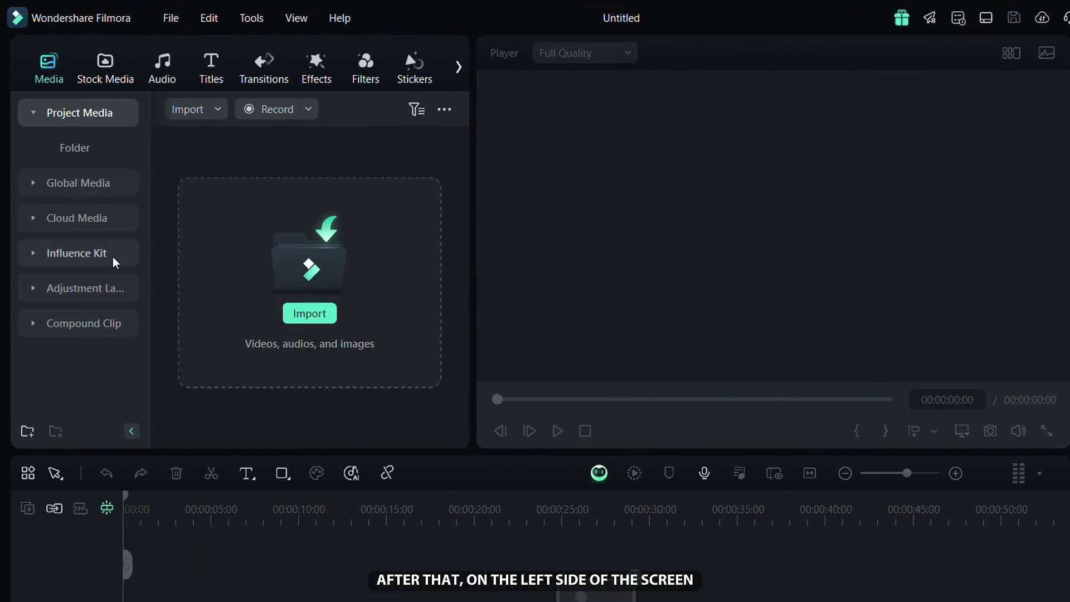
{"action": "left_click", "coordinate": [115, 260]}
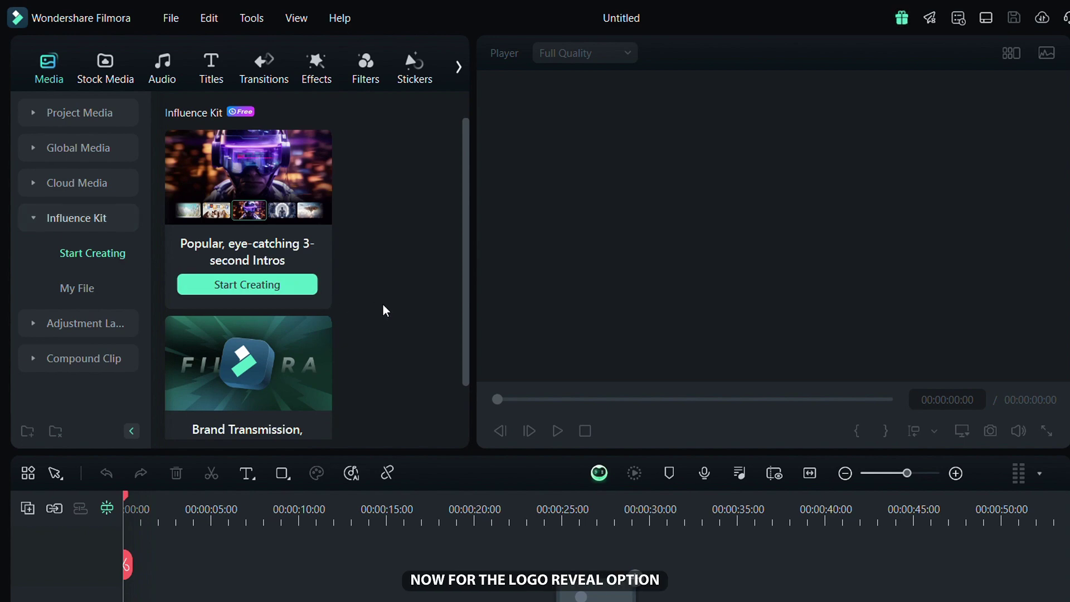
{"action": "scroll", "coordinate": [384, 311], "scroll_direction": "down", "scroll_amount": 1}
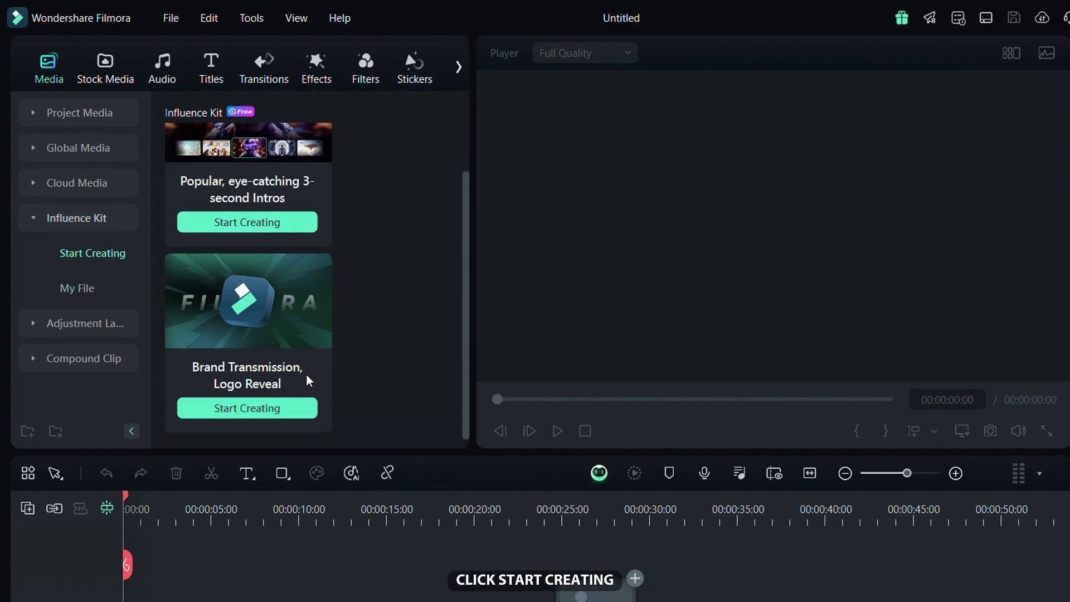
{"action": "left_click", "coordinate": [275, 408]}
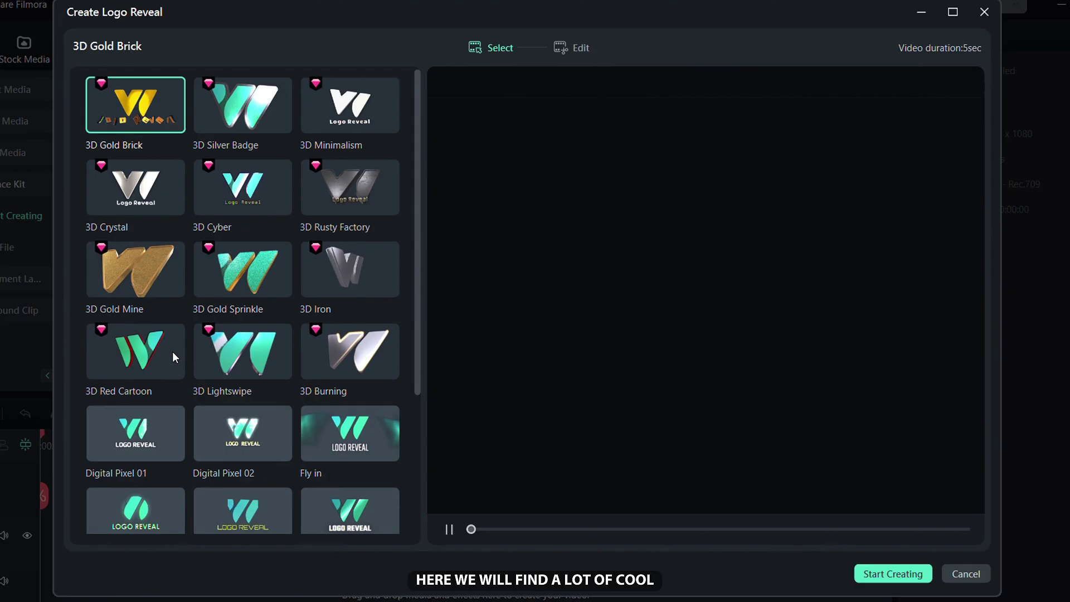
Step: After previewing 3D Iron and 3D Lightswipe, pick the 3D Gold Brick template and go to Edit
{"action": "left_click", "coordinate": [312, 270]}
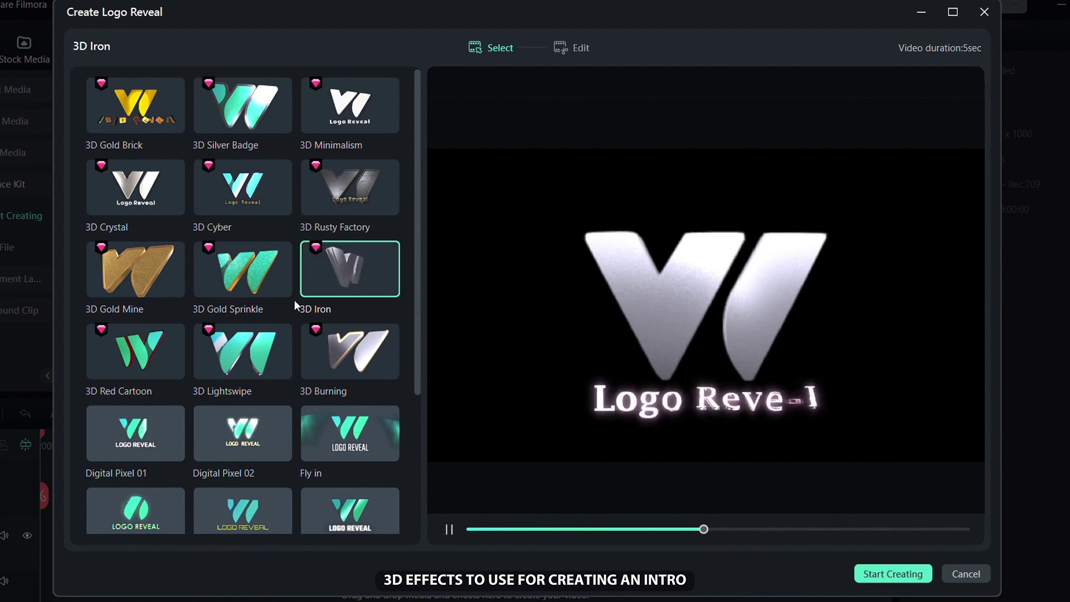
{"action": "left_click", "coordinate": [258, 343]}
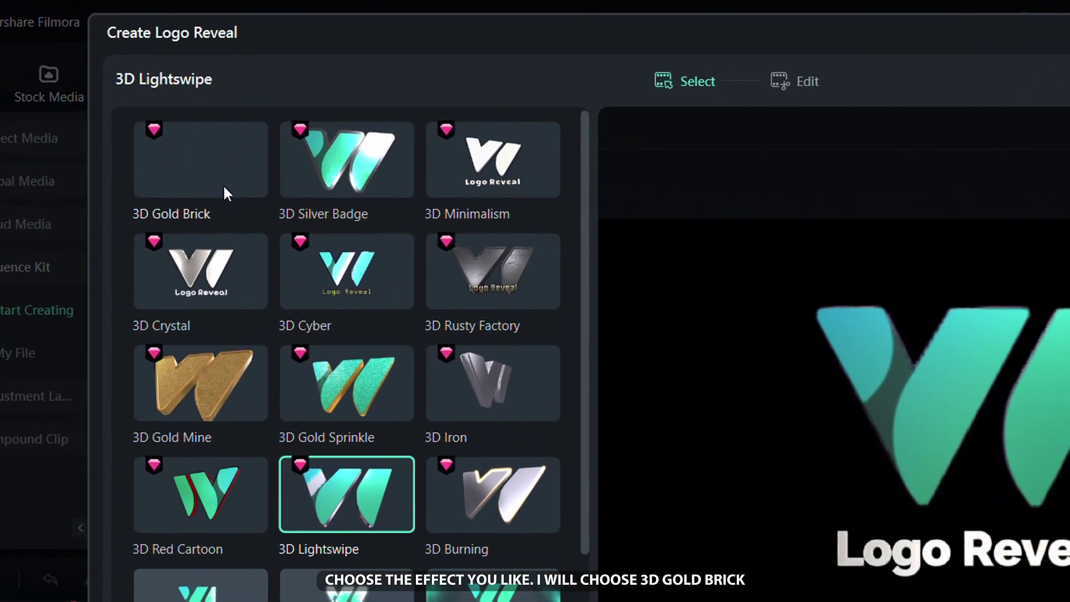
{"action": "left_click", "coordinate": [220, 180]}
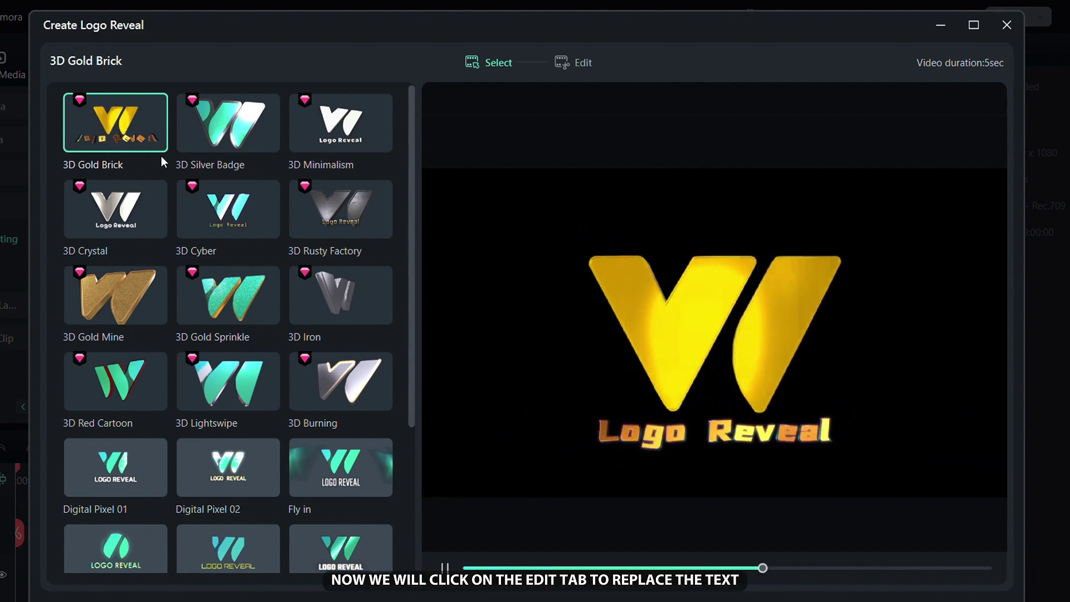
{"action": "left_click", "coordinate": [577, 68]}
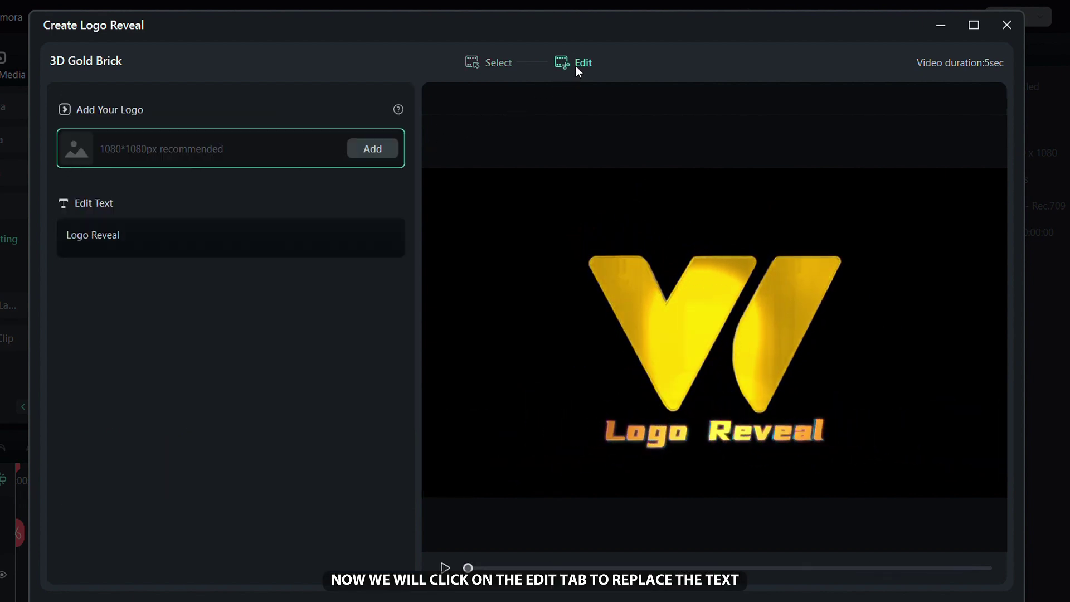
Step: Change the reveal title to 'HOW TO EDIT YOUTUBE VIDEOS LIKE A PRO' and centre it low in the frame
{"action": "left_click_drag", "start_coordinate": [333, 234], "coordinate": [56, 231]}
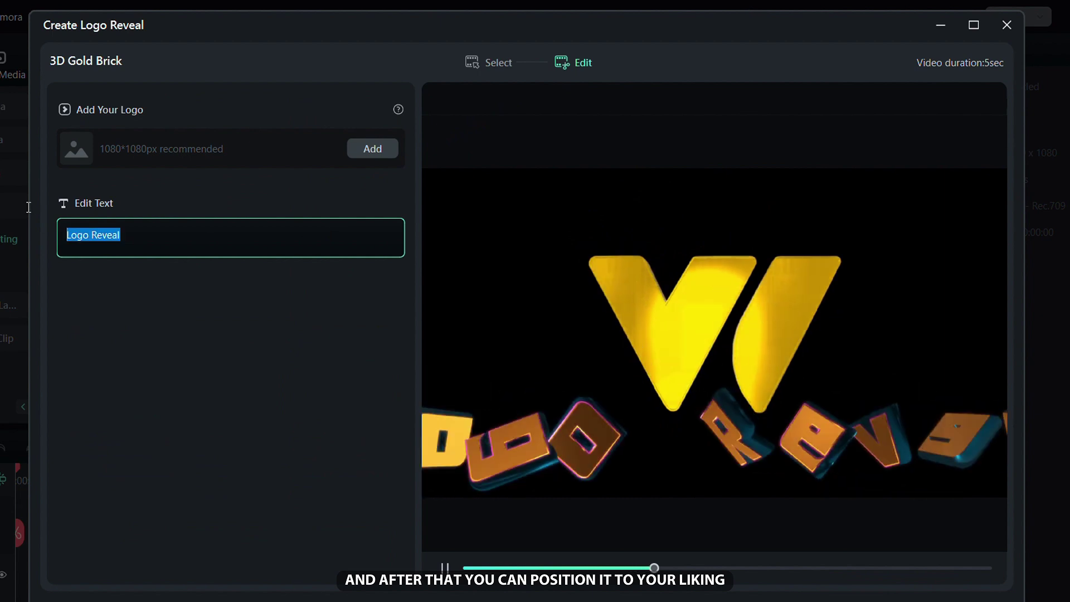
{"action": "type", "text": "HOW TO EDIT YOUTUBE VIDEOS LIKE A PRO"}
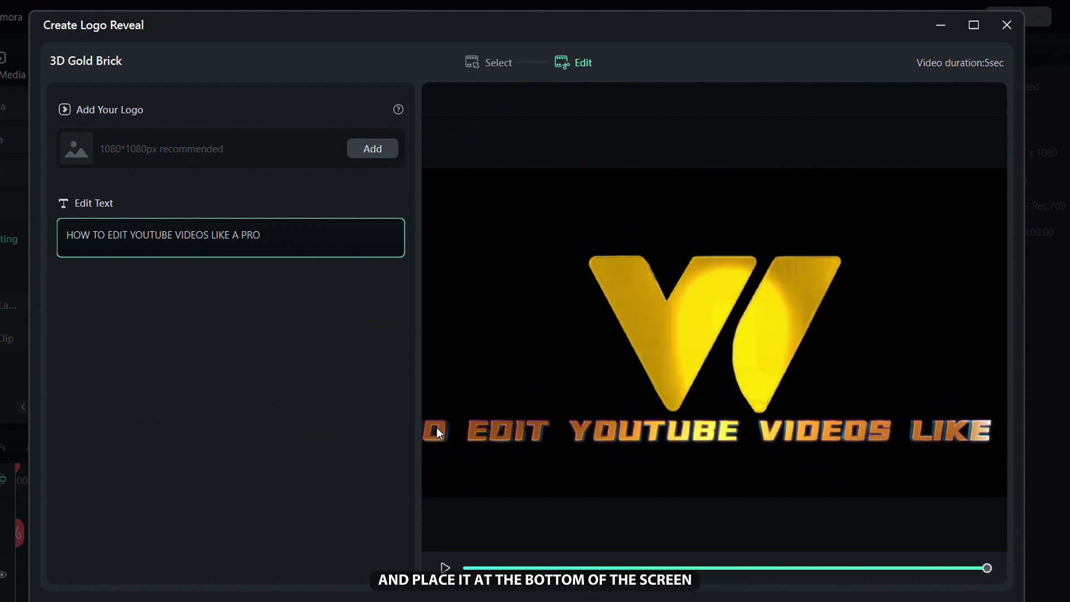
{"action": "left_click_drag", "start_coordinate": [455, 428], "coordinate": [698, 449]}
{"action": "left_click_drag", "start_coordinate": [835, 454], "coordinate": [684, 449]}
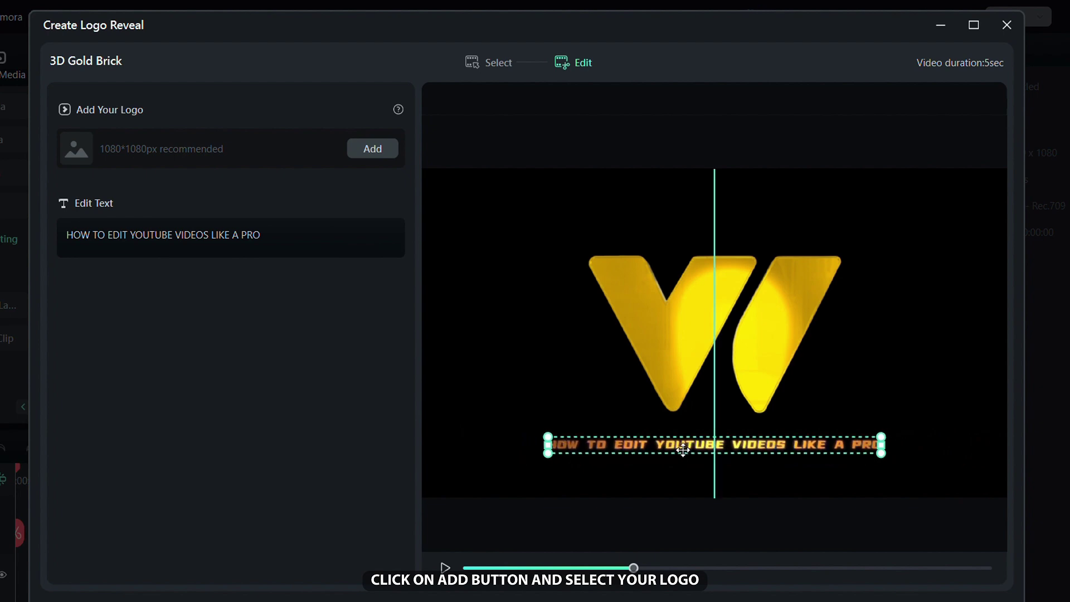
{"action": "left_click", "coordinate": [382, 151]}
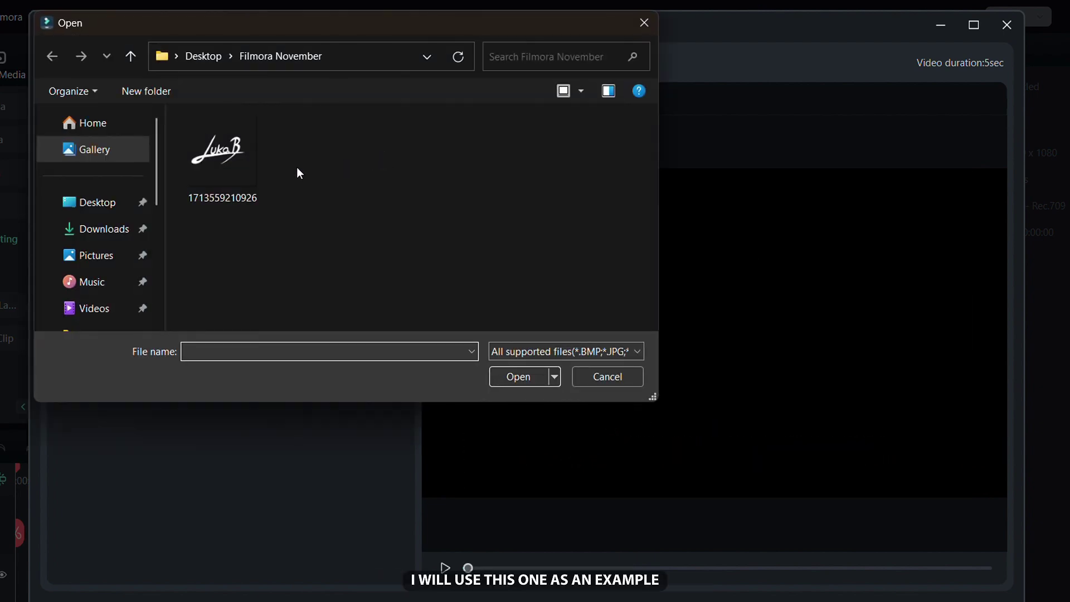
Step: Use 1713559210926.png as the logo, enlarge and centre it, then save the reveal
{"action": "double_click", "coordinate": [229, 172]}
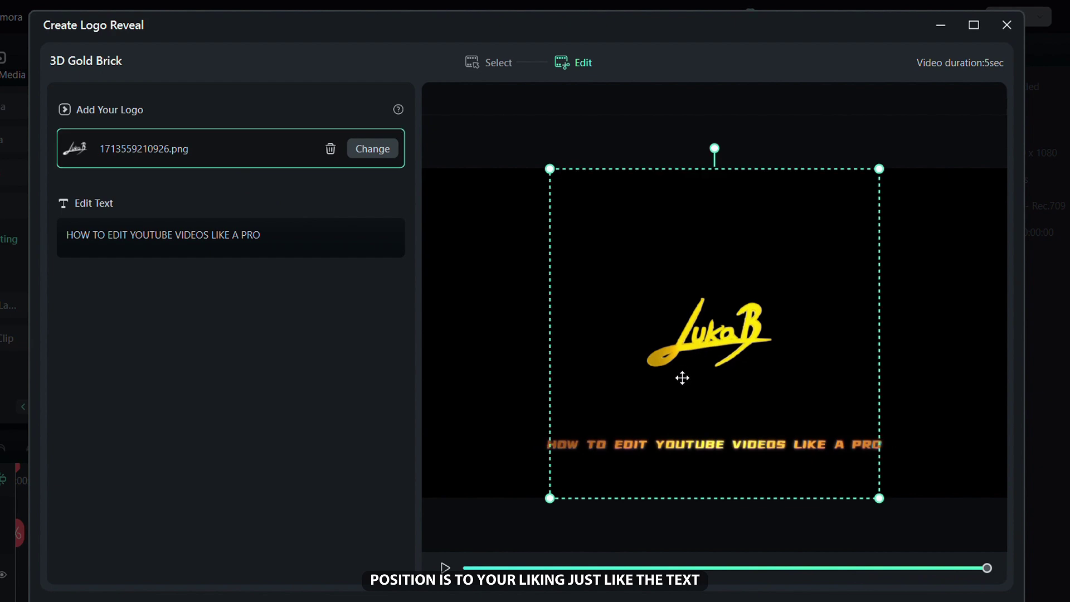
{"action": "left_click_drag", "start_coordinate": [549, 498], "coordinate": [498, 570]}
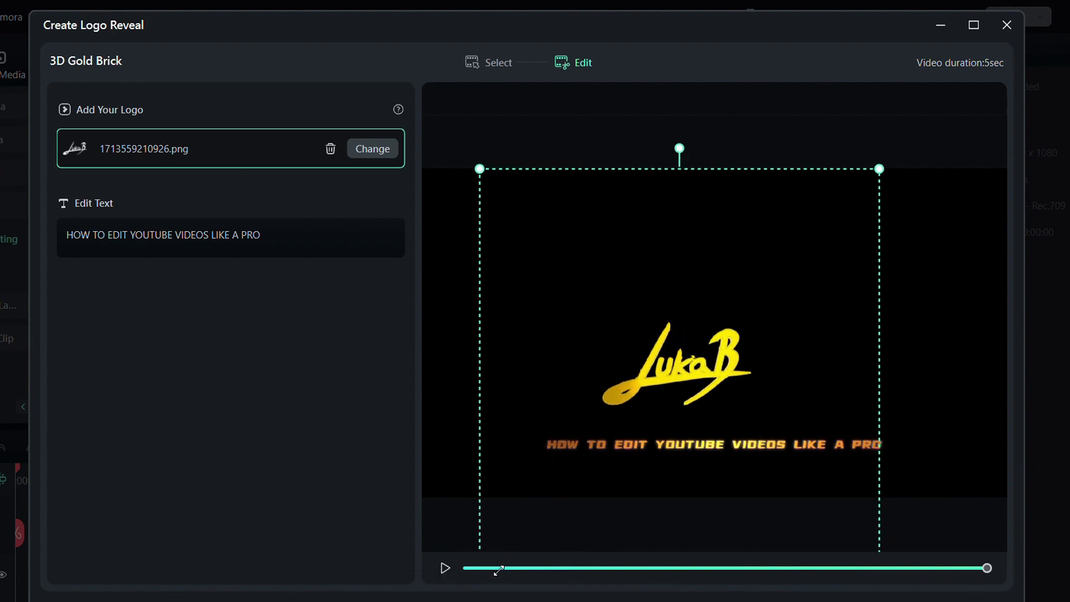
{"action": "left_click_drag", "start_coordinate": [682, 385], "coordinate": [717, 349]}
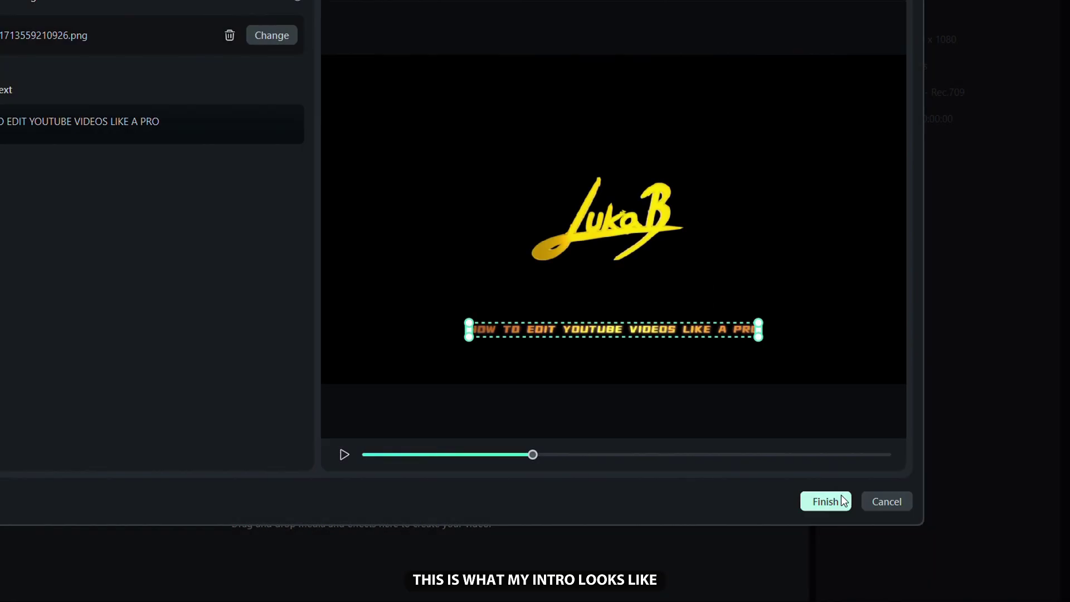
{"action": "left_click", "coordinate": [844, 501]}
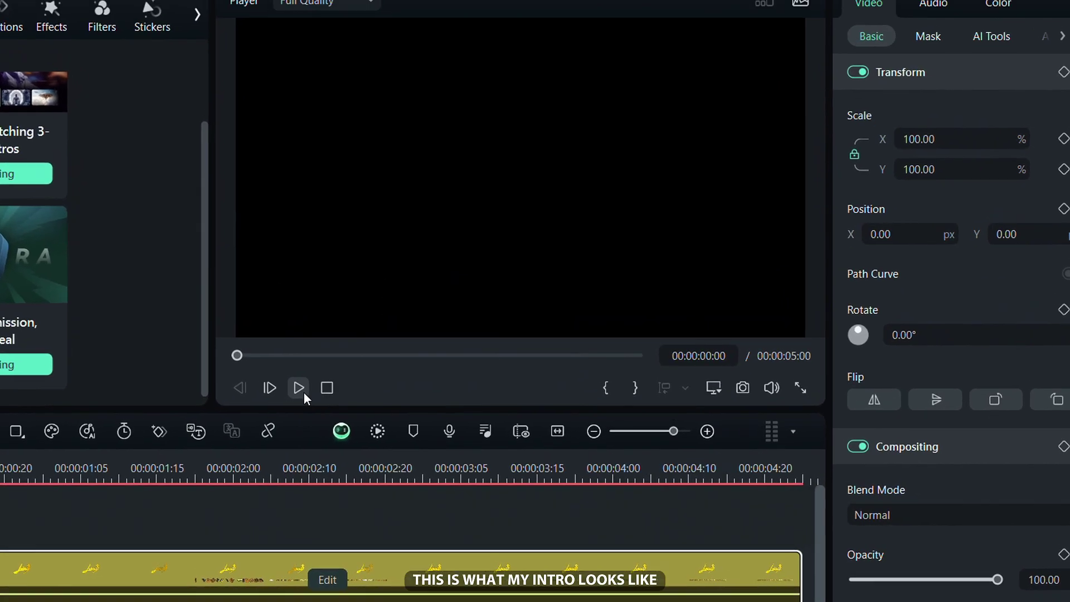
Step: Play back and pause the finished intro, then bring up its export settings named INTRO
{"action": "left_click", "coordinate": [299, 387]}
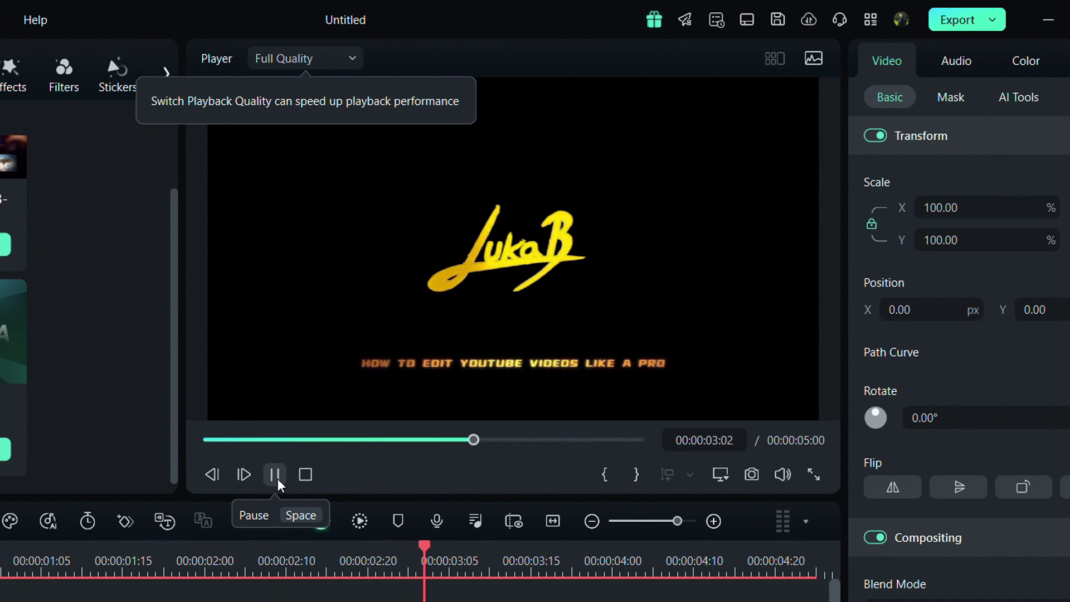
{"action": "left_click", "coordinate": [277, 478]}
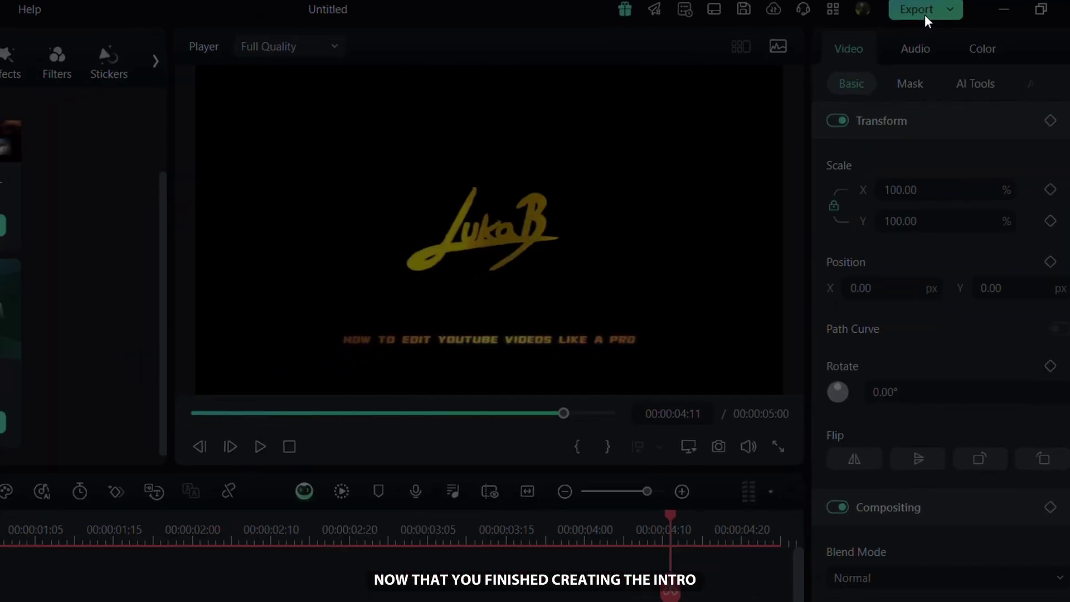
{"action": "left_click", "coordinate": [890, 25]}
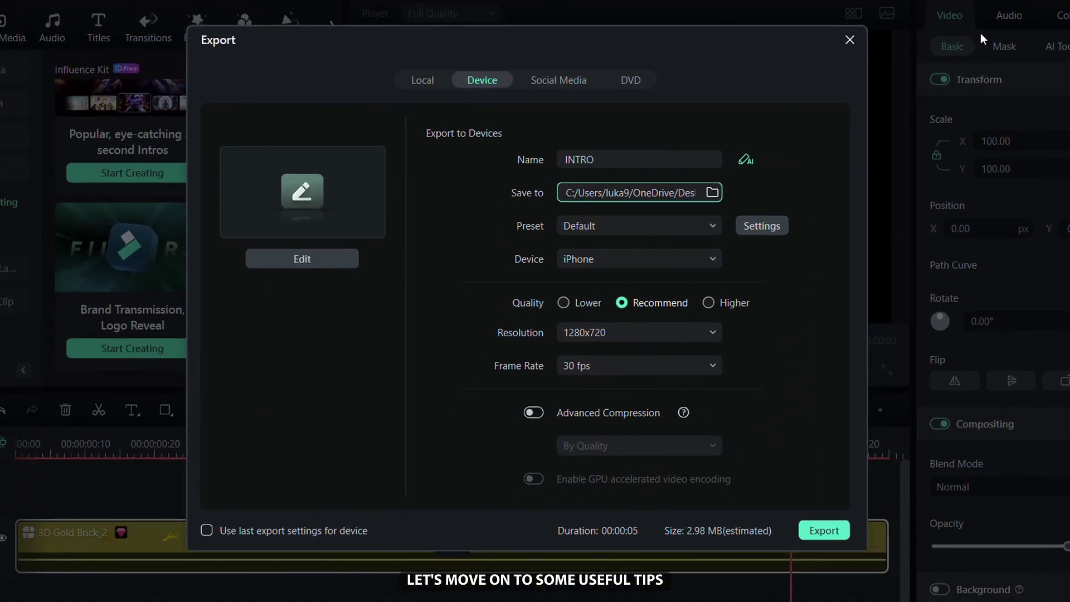
Step: Export the intro video as INTRO and open the media import file dialog
{"action": "left_click", "coordinate": [828, 528]}
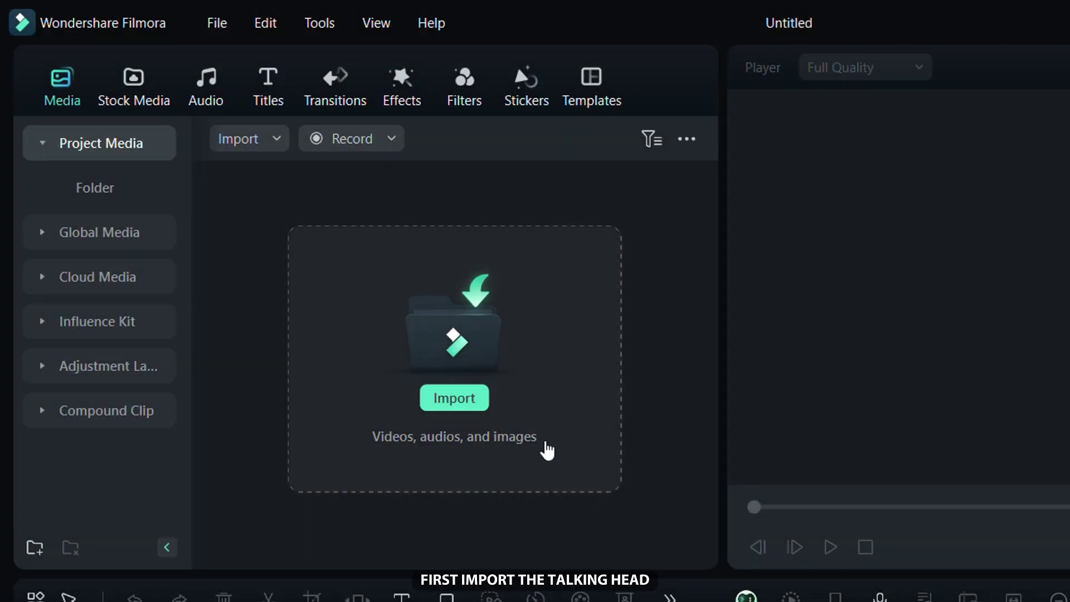
{"action": "left_click", "coordinate": [547, 449]}
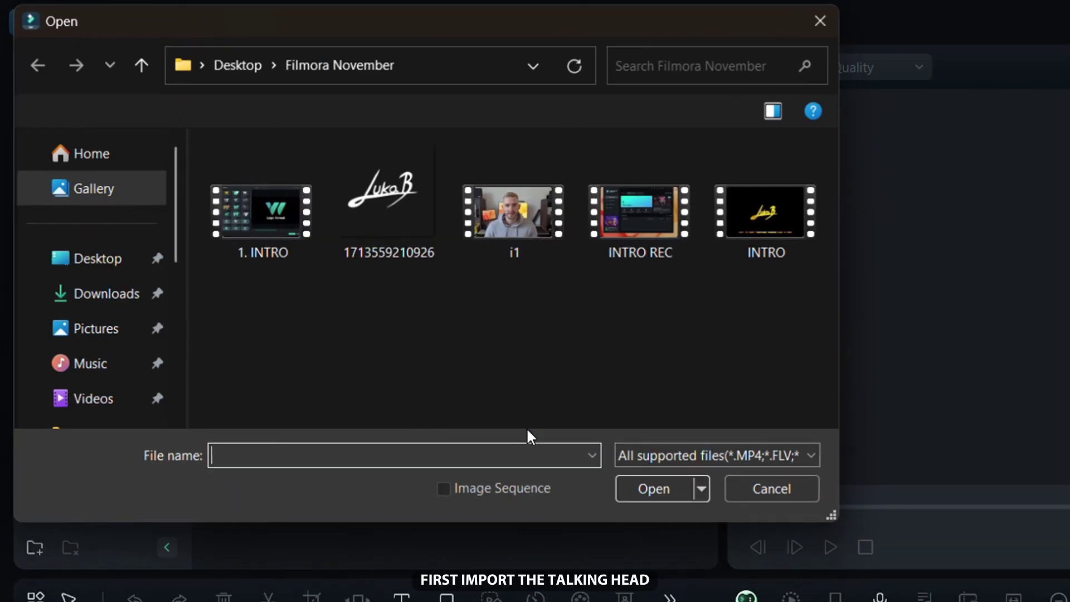
Step: Import the i1 clip onto the timeline, match project settings to 3840 x 2160 60fps, and play it
{"action": "double_click", "coordinate": [500, 218]}
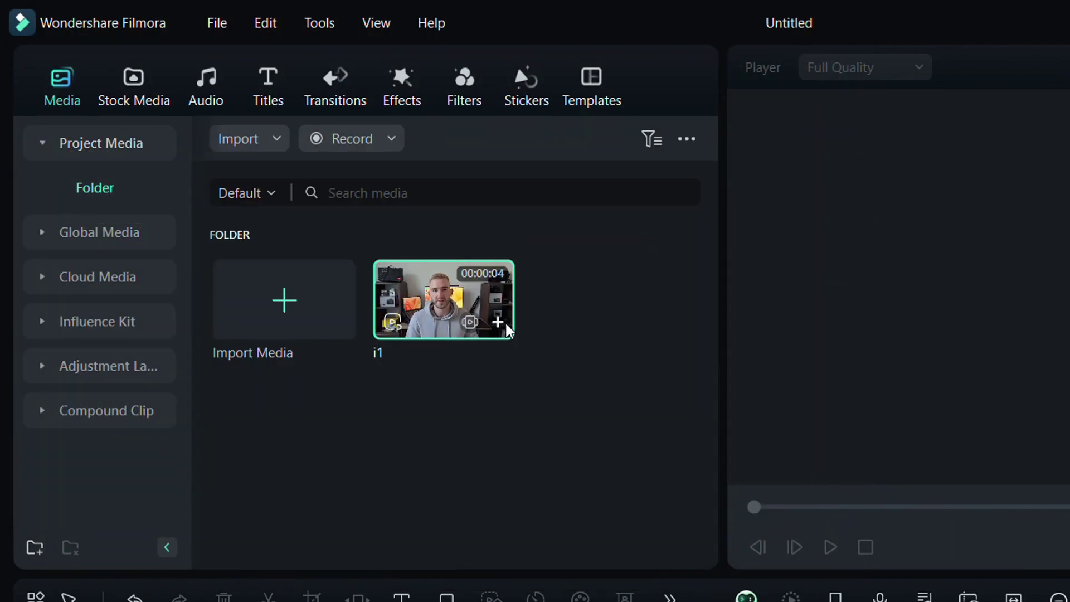
{"action": "left_click", "coordinate": [498, 322]}
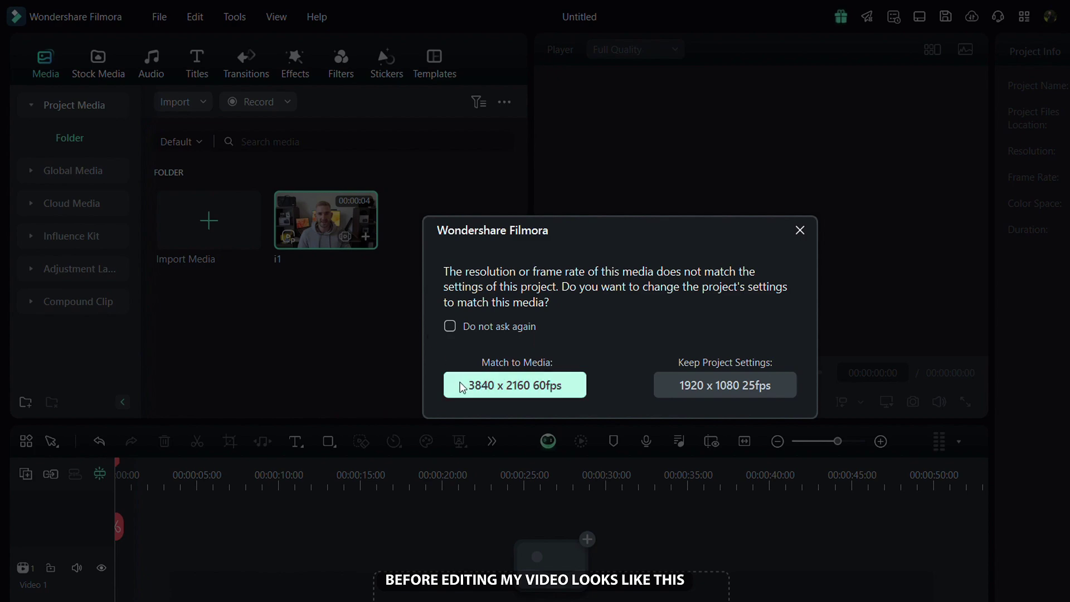
{"action": "left_click", "coordinate": [461, 386]}
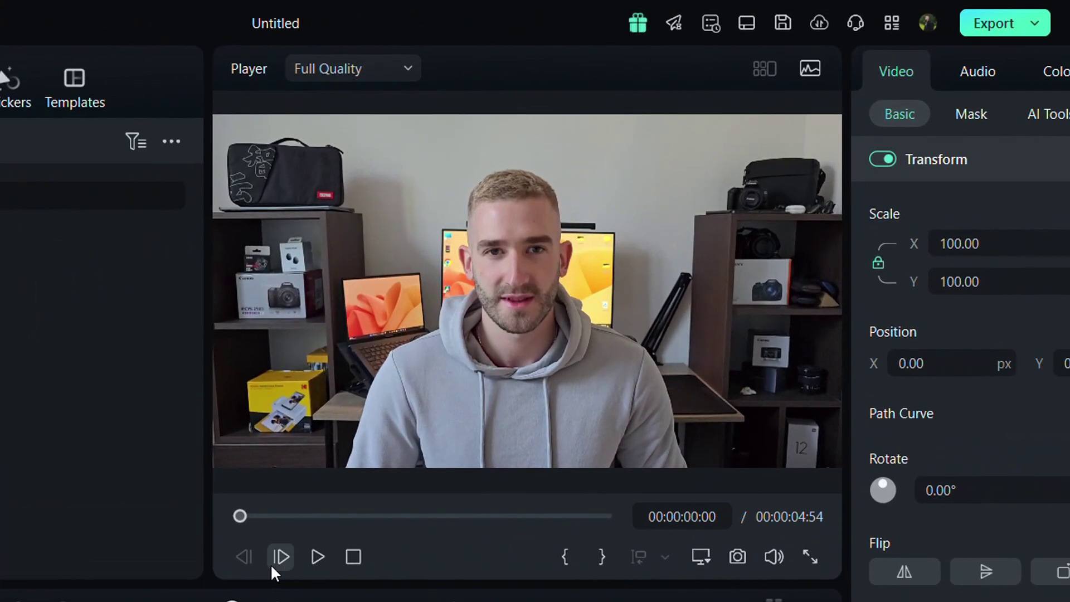
{"action": "left_click", "coordinate": [304, 559]}
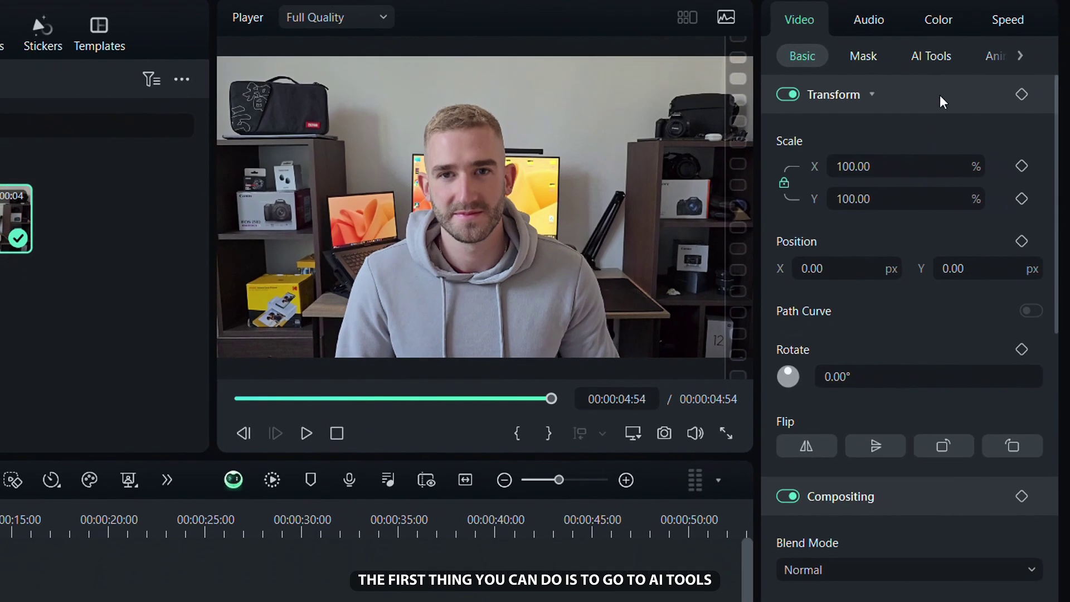
Step: Generate an AI Video Enhancer version of the i1 clip and turn on Video Denoise
{"action": "left_click", "coordinate": [1047, 112]}
{"action": "scroll", "coordinate": [931, 530], "scroll_direction": "down", "scroll_amount": 10}
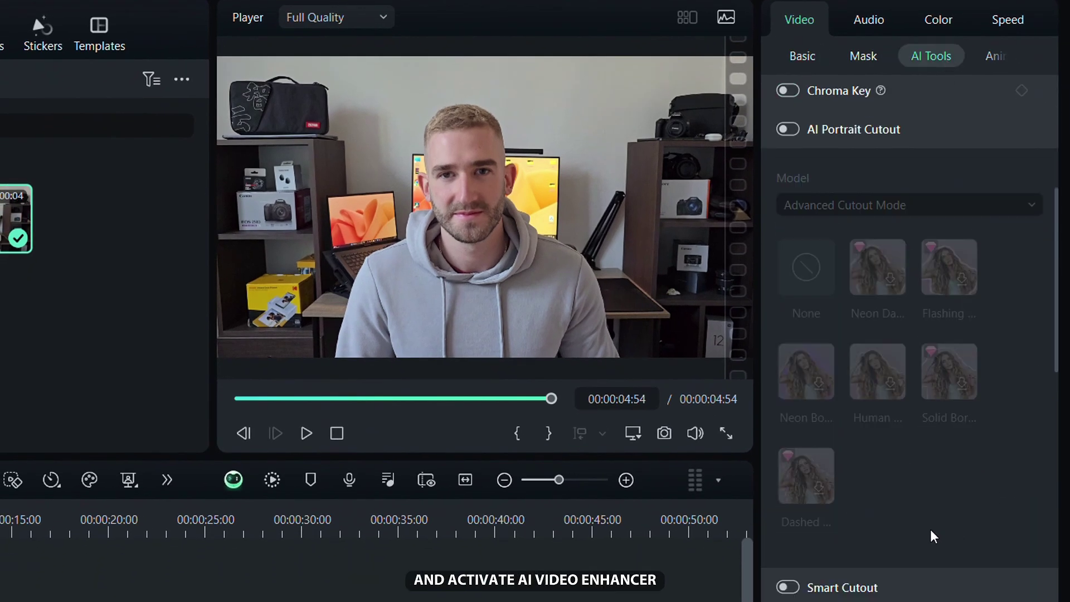
{"action": "scroll", "coordinate": [908, 530], "scroll_direction": "down", "scroll_amount": 10}
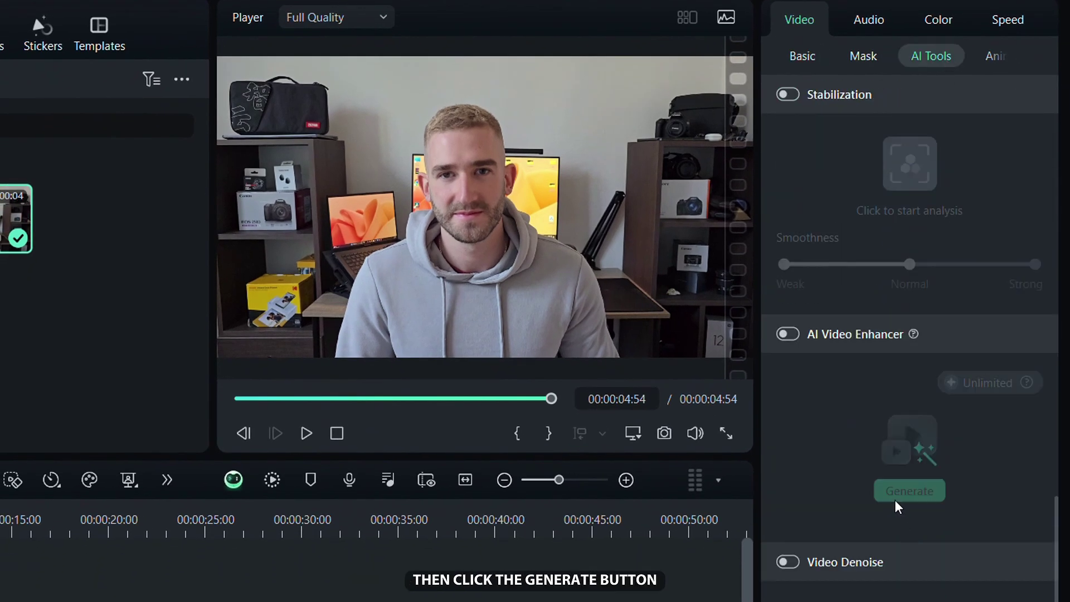
{"action": "left_click", "coordinate": [786, 334]}
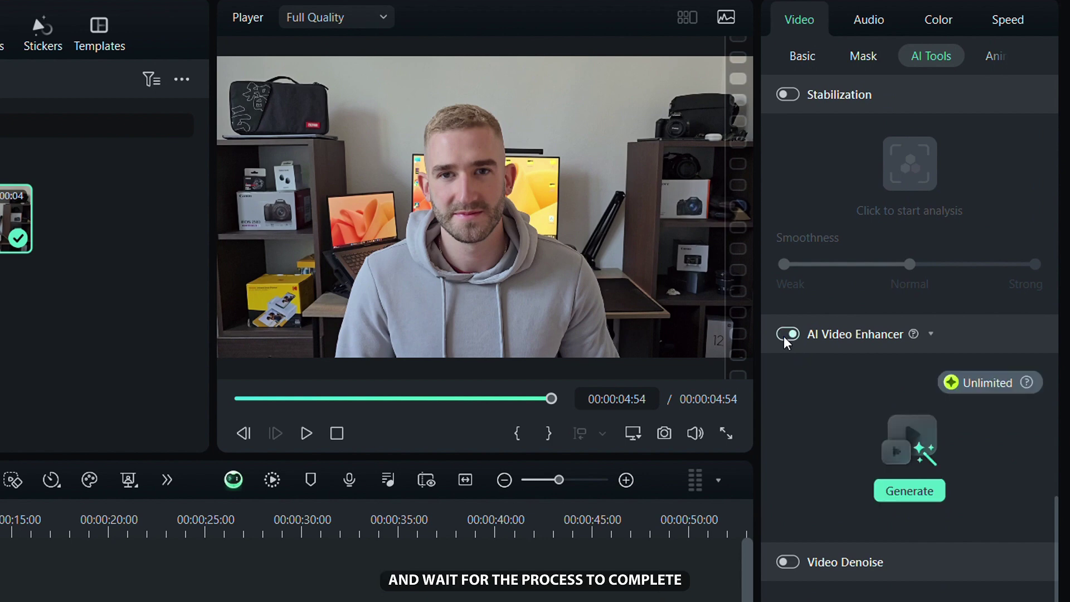
{"action": "left_click", "coordinate": [908, 495]}
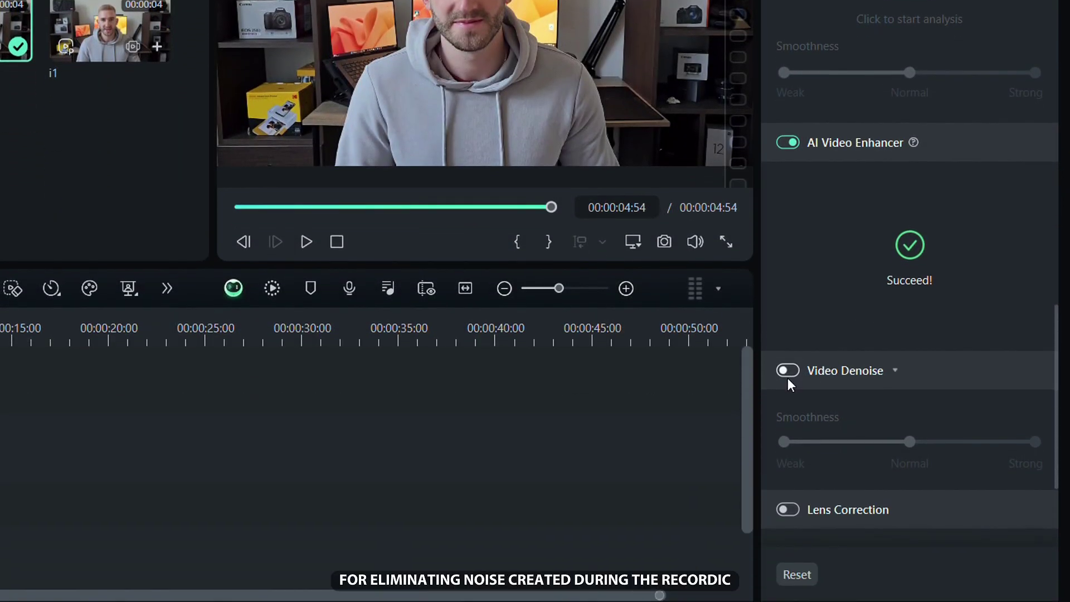
{"action": "left_click", "coordinate": [788, 374]}
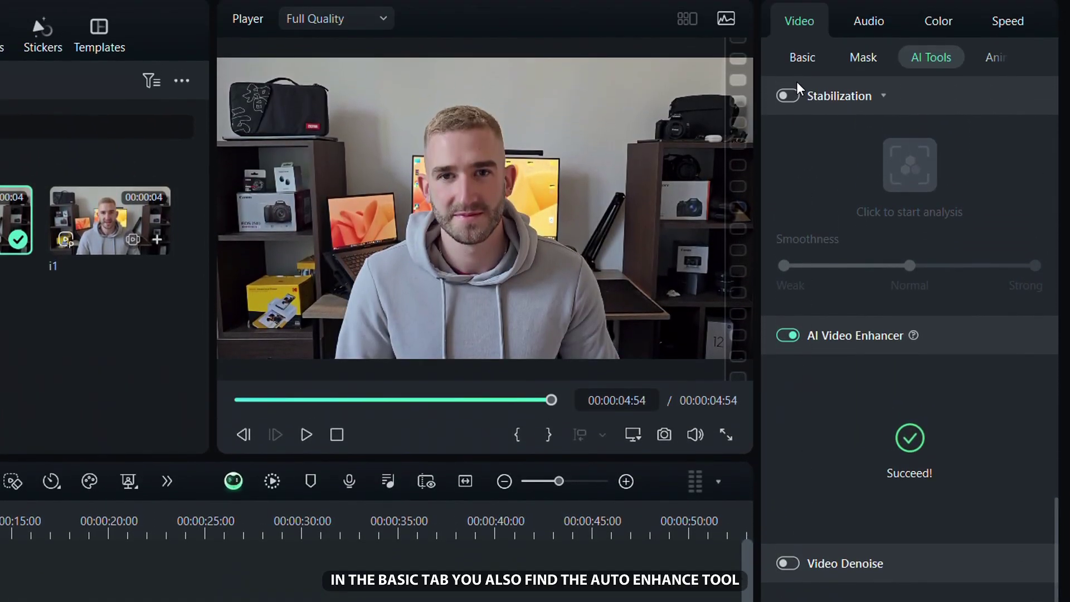
Step: Enable Auto Enhance on the i1 clip with Amount 9, toggling it to compare before and after
{"action": "left_click", "coordinate": [797, 65]}
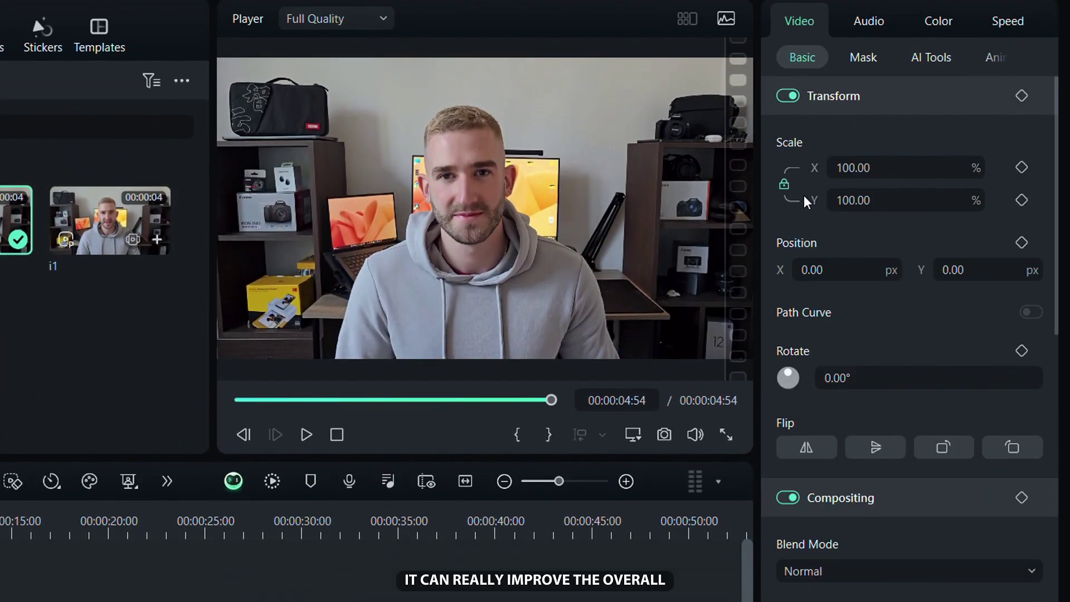
{"action": "scroll", "coordinate": [830, 360], "scroll_direction": "down", "scroll_amount": 10}
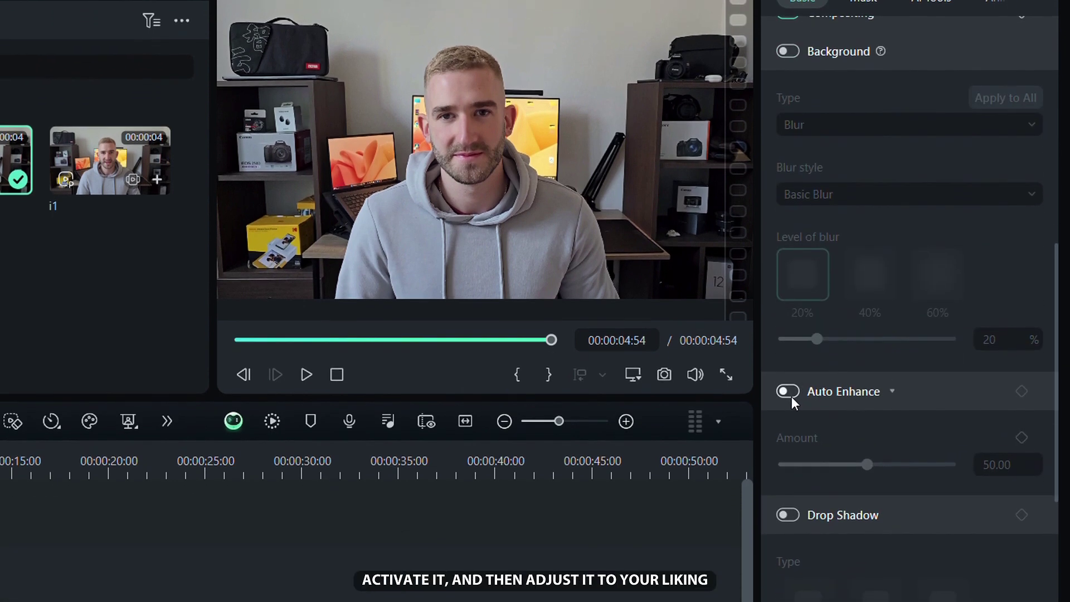
{"action": "left_click", "coordinate": [792, 396]}
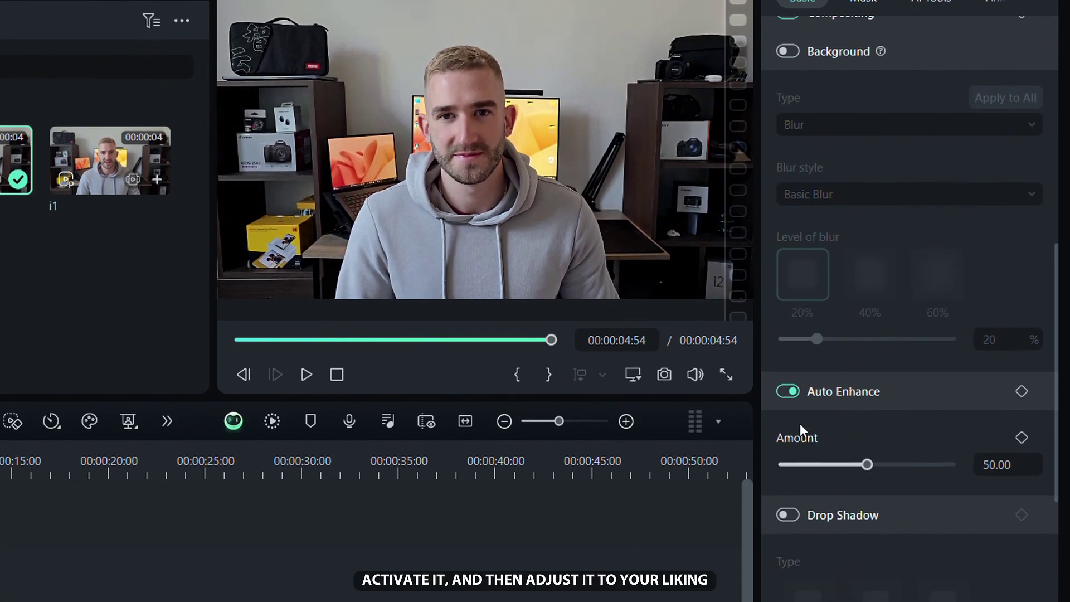
{"action": "left_click_drag", "start_coordinate": [826, 468], "coordinate": [799, 471]}
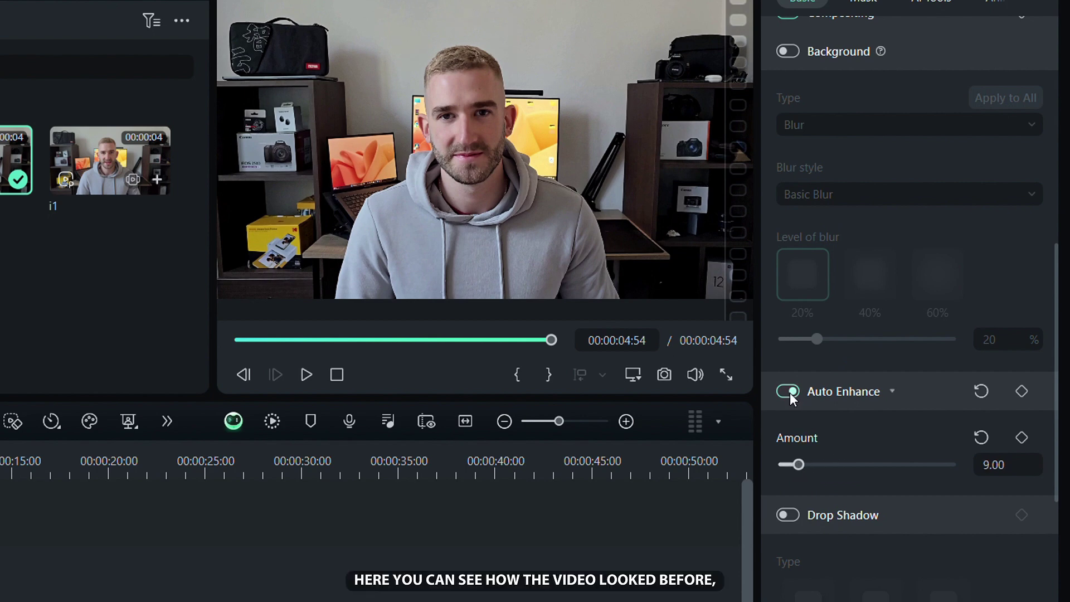
{"action": "left_click", "coordinate": [790, 393]}
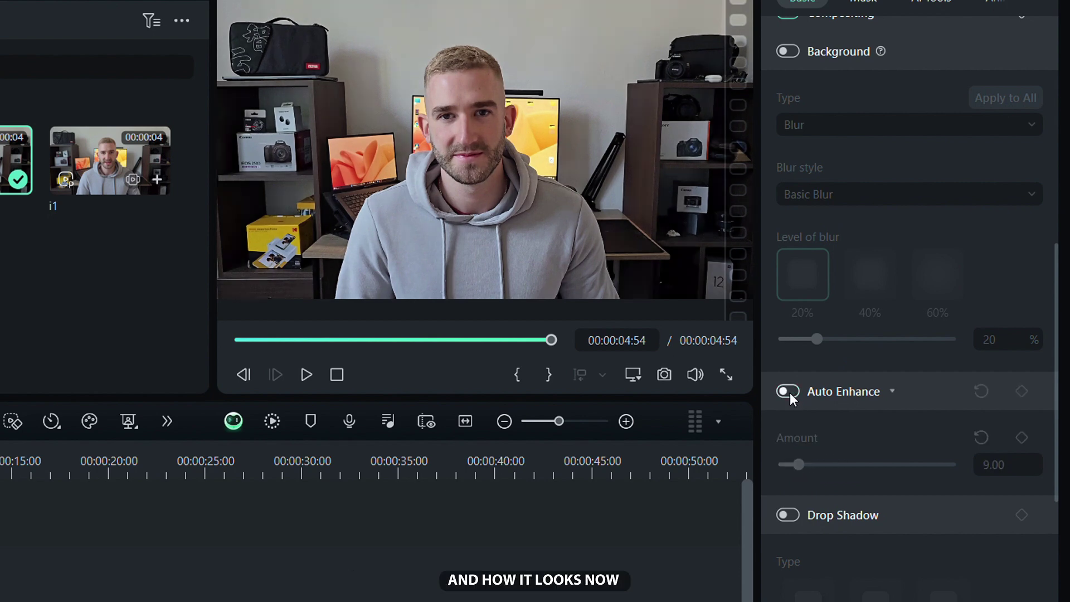
{"action": "left_click", "coordinate": [790, 393]}
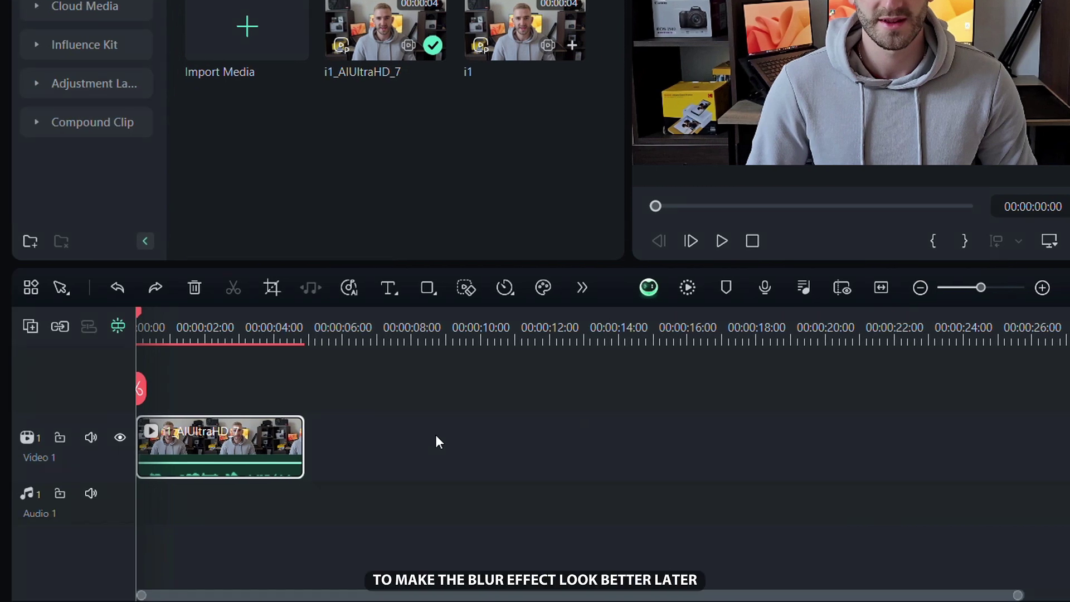
Step: Copy the enhanced i1 clip, paste it at about 00:00:08, and return the playhead to the start
{"action": "right_click", "coordinate": [245, 445]}
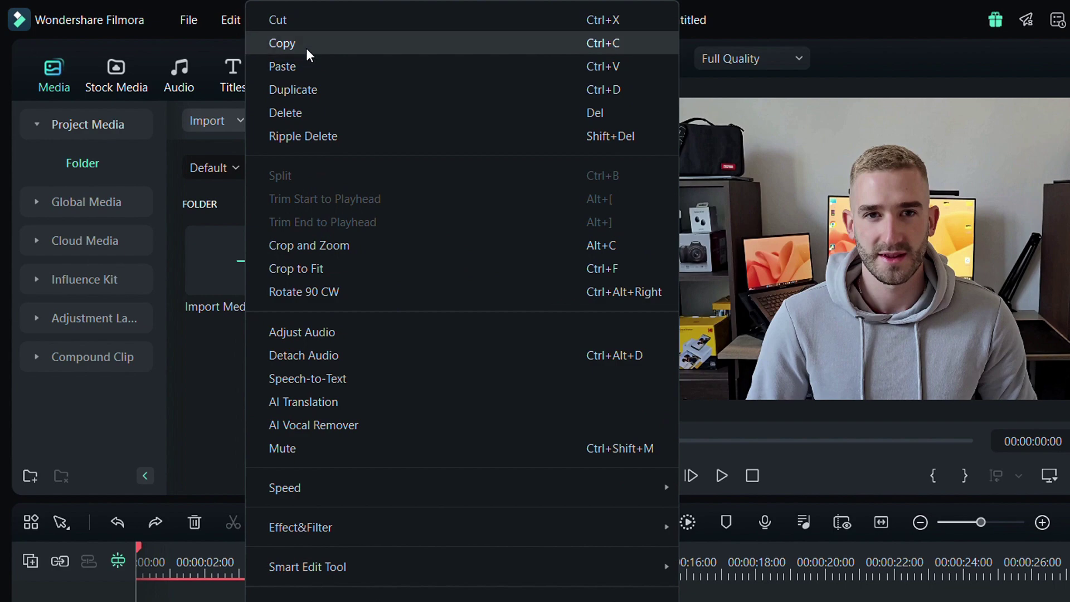
{"action": "left_click", "coordinate": [306, 22]}
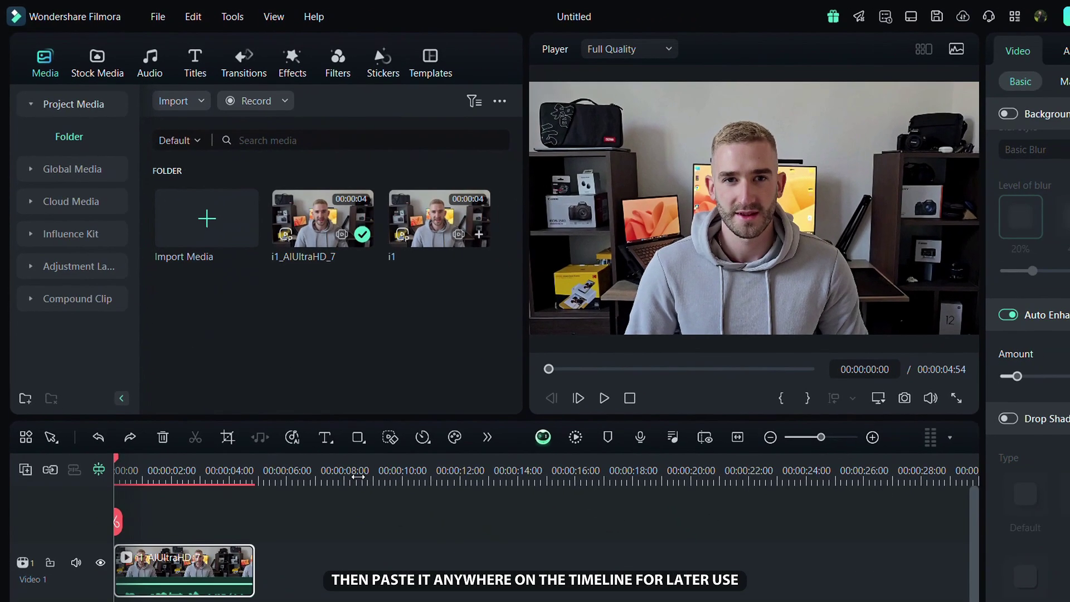
{"action": "left_click", "coordinate": [407, 547]}
{"action": "right_click", "coordinate": [405, 547]}
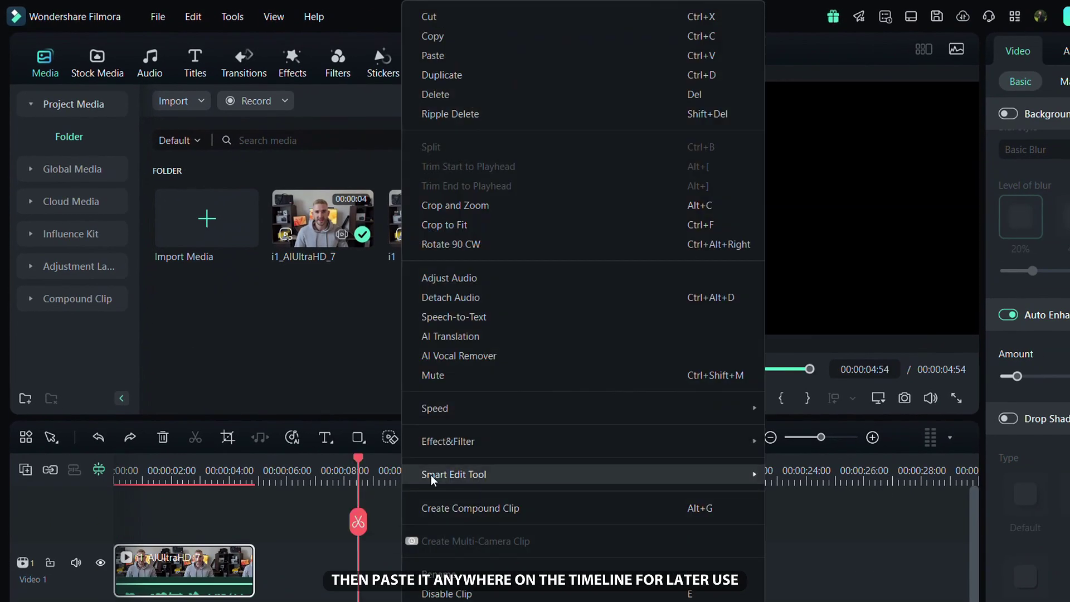
{"action": "left_click", "coordinate": [432, 52]}
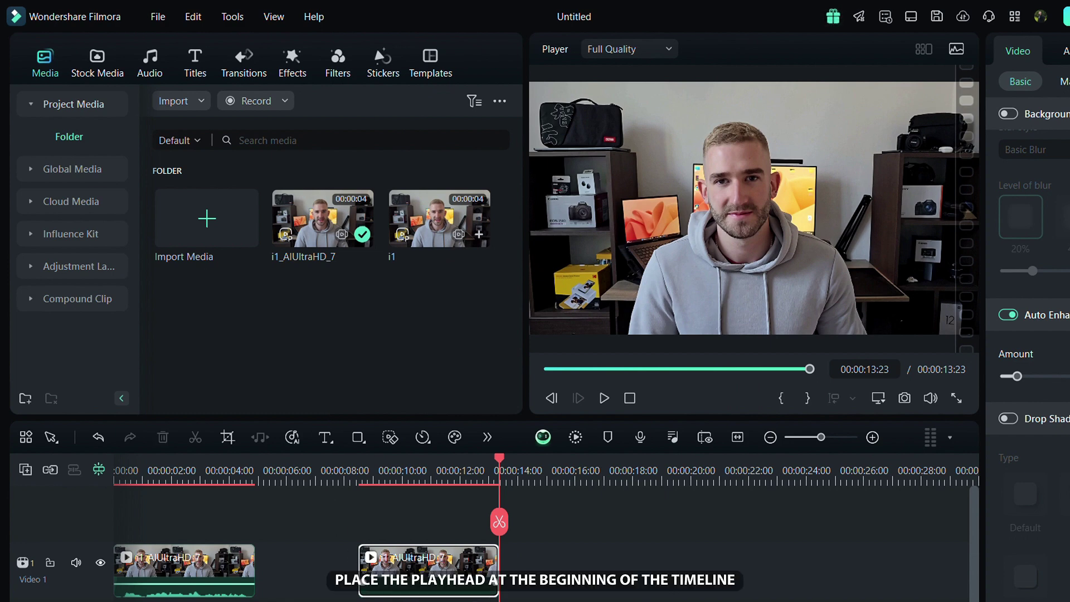
{"action": "left_click_drag", "start_coordinate": [172, 485], "coordinate": [114, 482]}
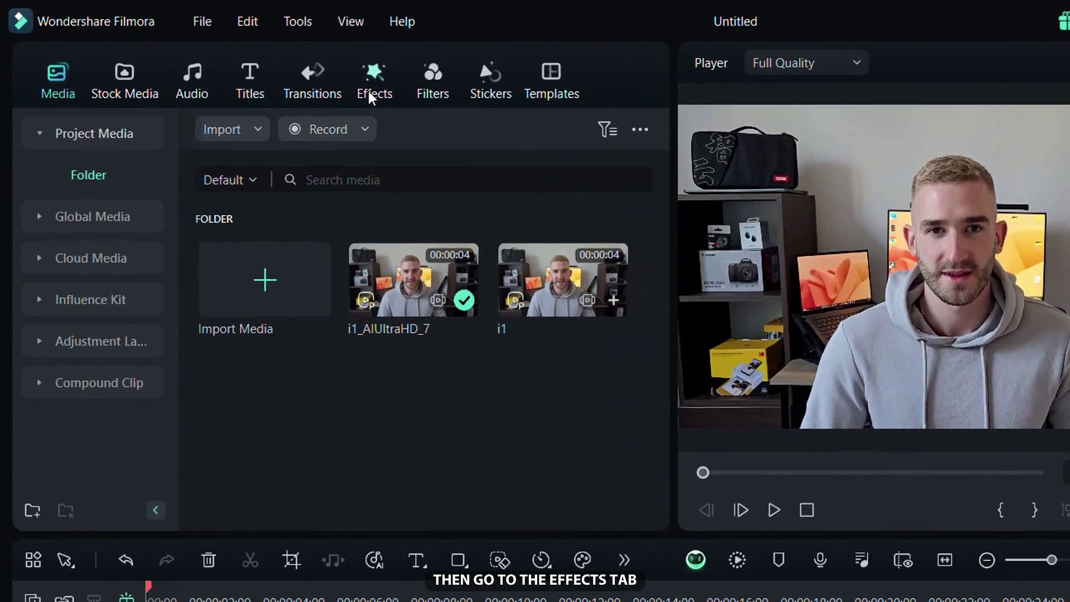
Step: Apply Depth Blur to the first Video 1 clip and lower its Strength to about 50
{"action": "left_click", "coordinate": [300, 64]}
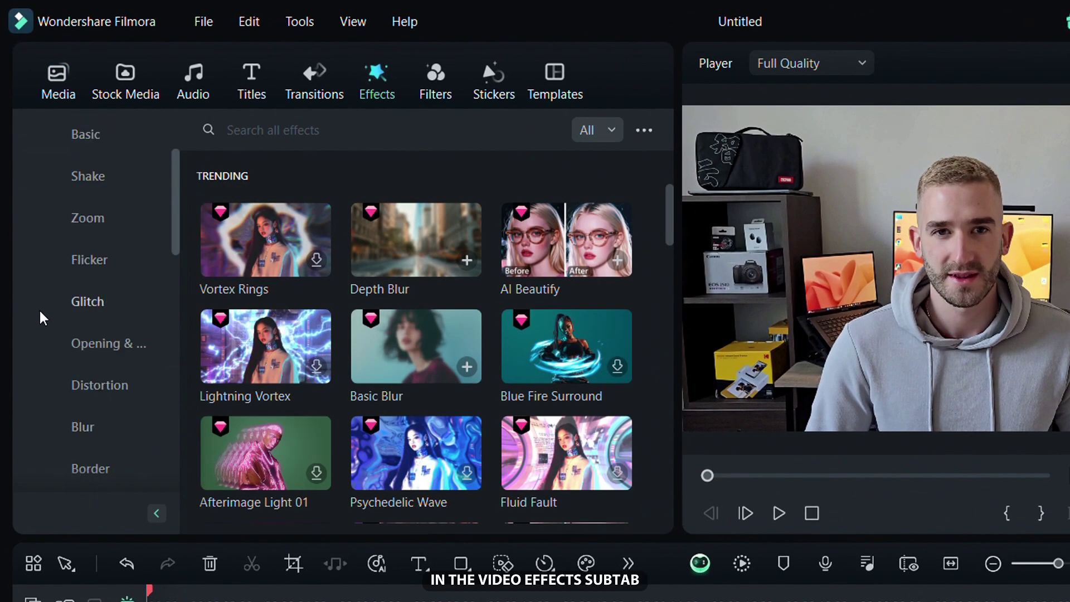
{"action": "left_click", "coordinate": [83, 426]}
{"action": "left_click_drag", "start_coordinate": [233, 350], "coordinate": [184, 601]}
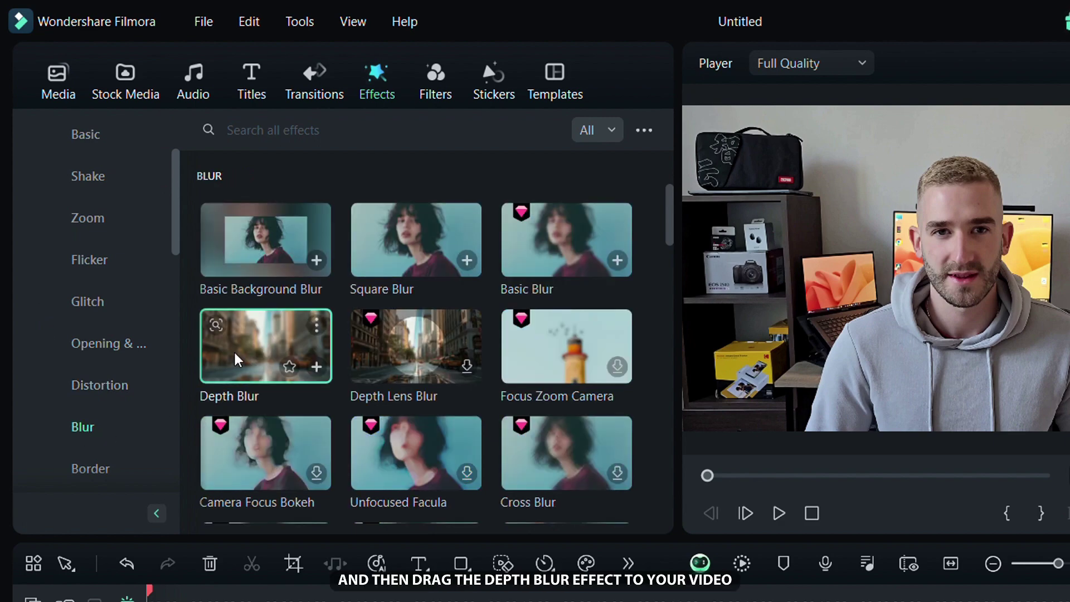
{"action": "mouse_move", "coordinate": [184, 415]}
{"action": "left_mouse_down"}
{"action": "mouse_move", "coordinate": [184, 428]}
{"action": "mouse_move", "coordinate": [177, 423]}
{"action": "left_mouse_up"}
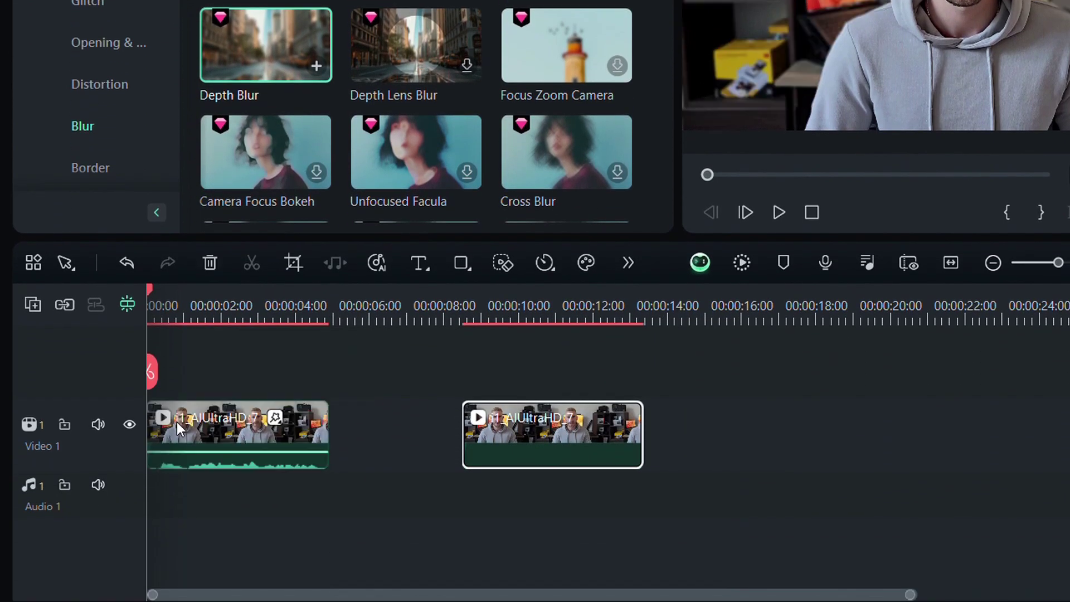
{"action": "left_click", "coordinate": [270, 421]}
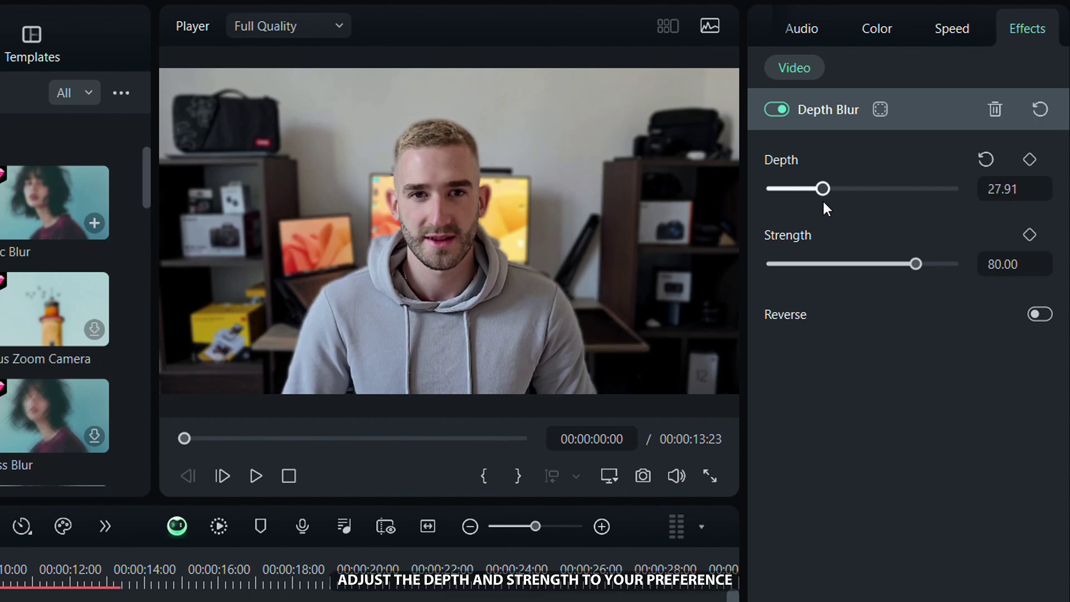
{"action": "left_click", "coordinate": [863, 264]}
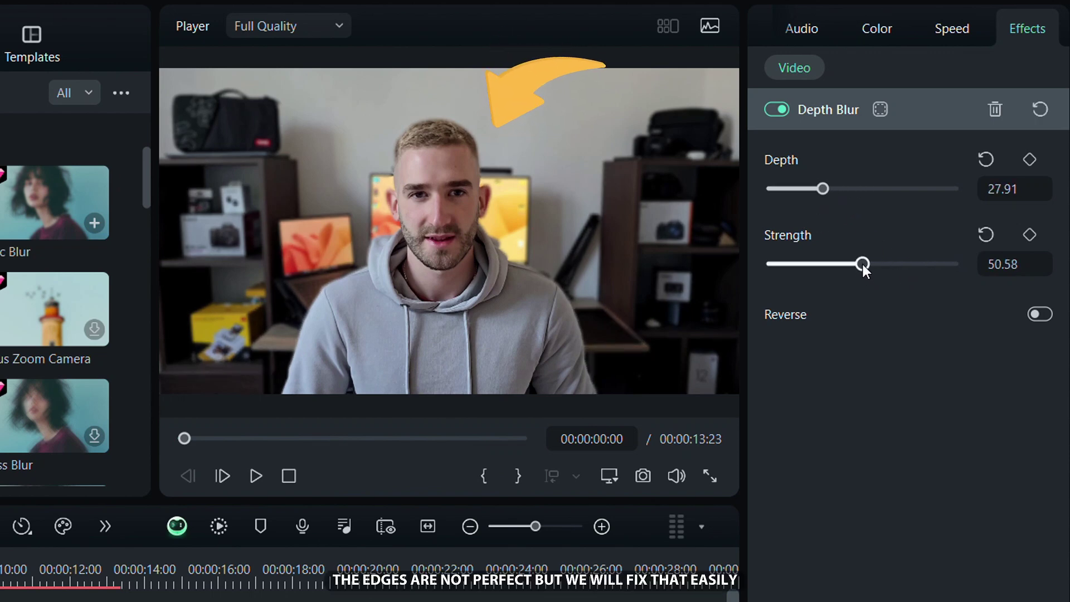
{"action": "left_click_drag", "start_coordinate": [862, 265], "coordinate": [841, 264]}
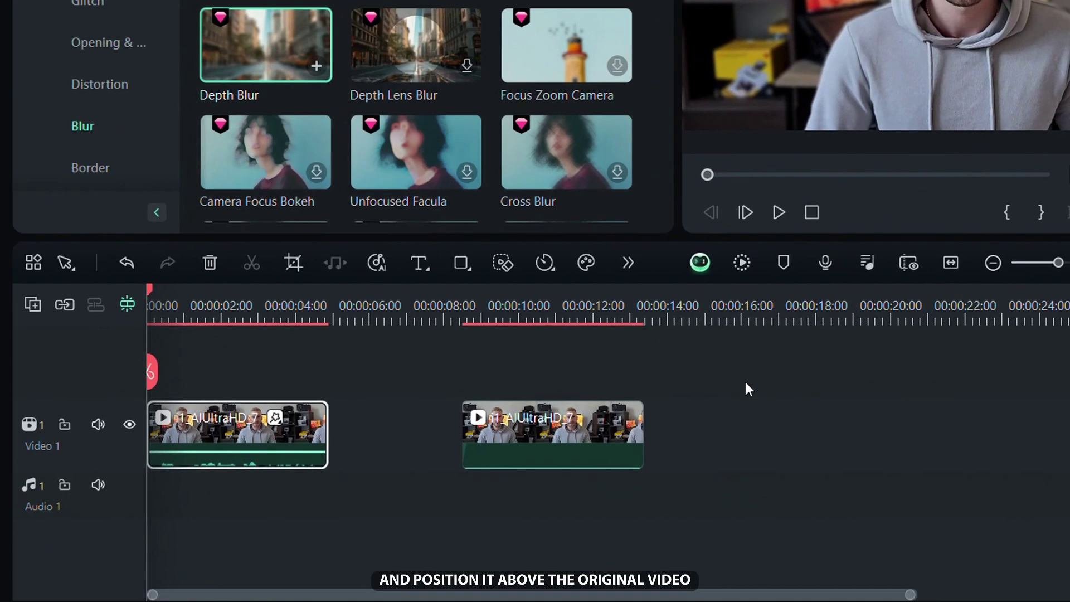
Step: Place the clip copy on Video 2 above the original and mask the person with Smart Cutout
{"action": "left_click_drag", "start_coordinate": [534, 429], "coordinate": [218, 367]}
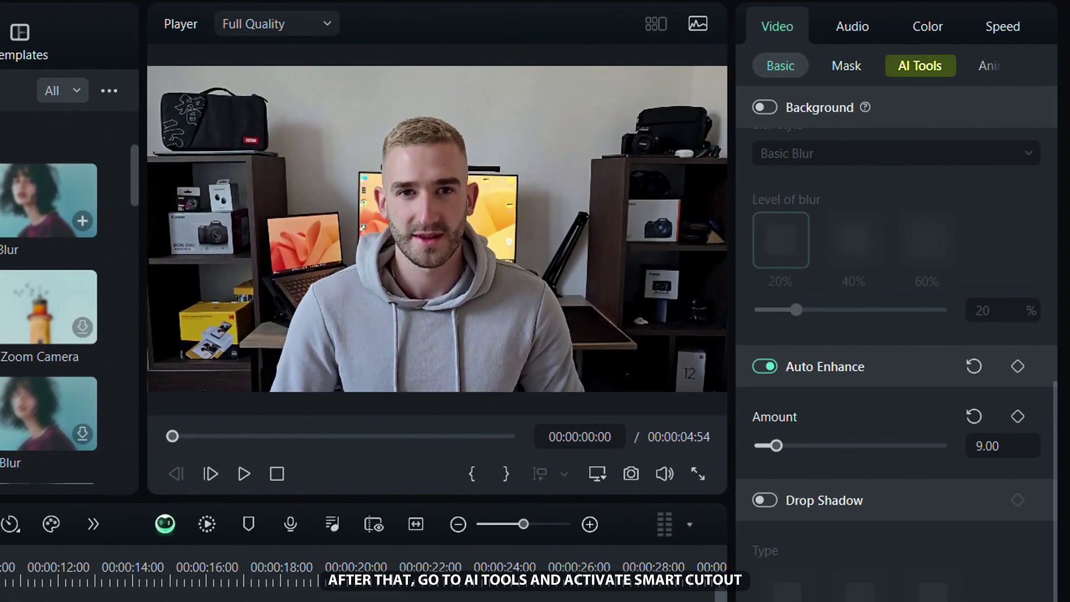
{"action": "left_click", "coordinate": [942, 65]}
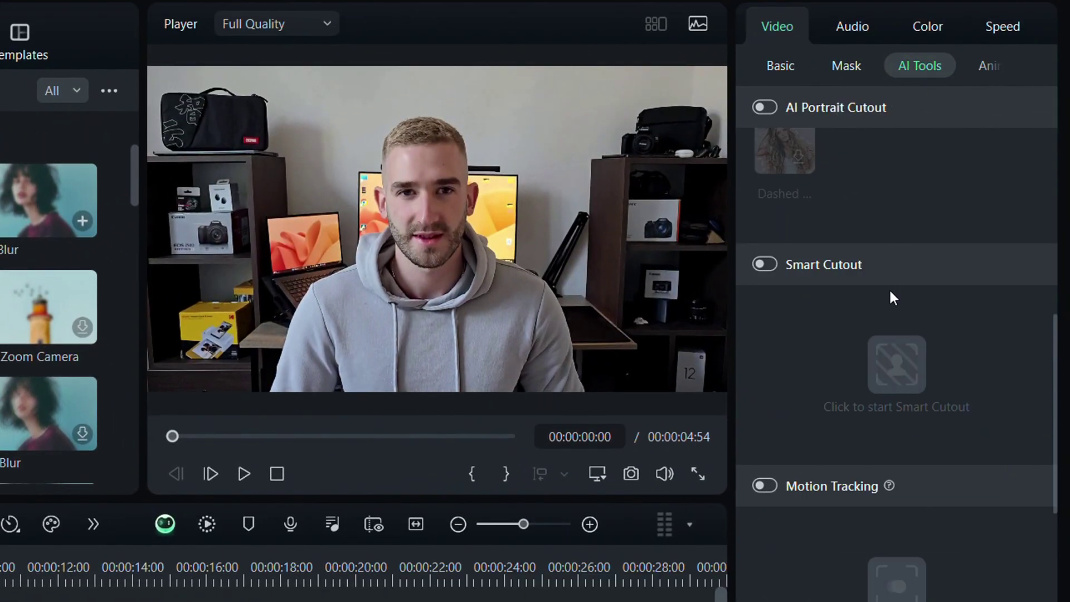
{"action": "left_click", "coordinate": [768, 262]}
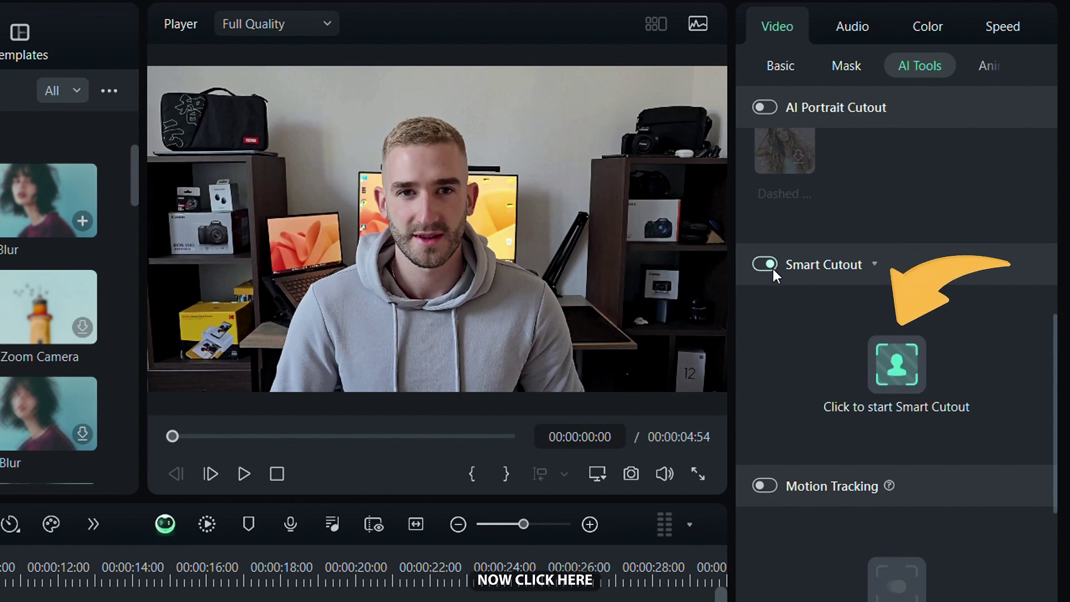
{"action": "left_click", "coordinate": [878, 370]}
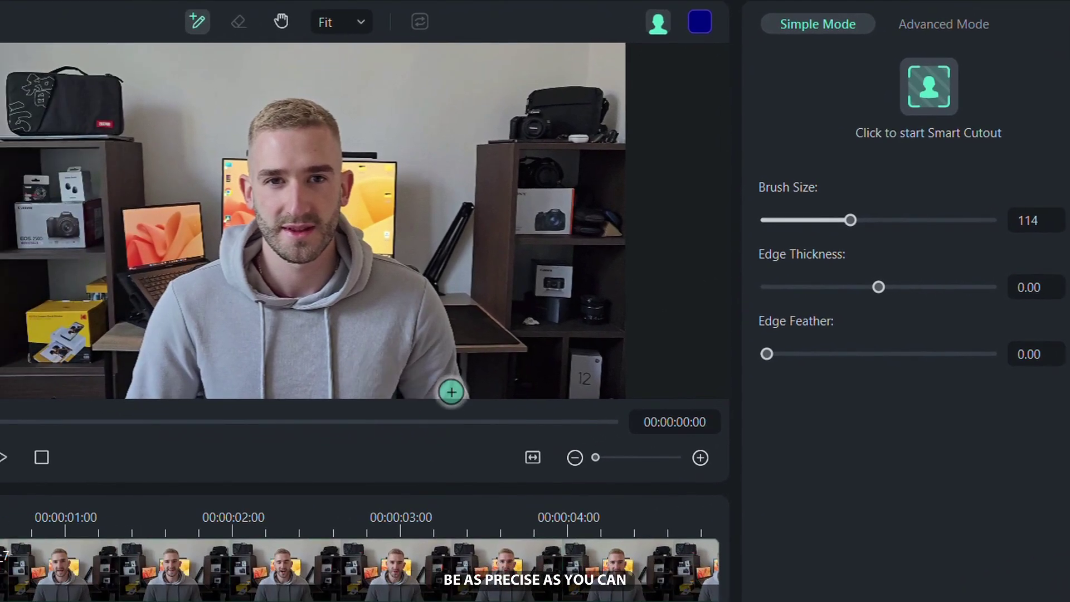
{"action": "mouse_move", "coordinate": [451, 392]}
{"action": "left_mouse_down"}
{"action": "mouse_move", "coordinate": [412, 304]}
{"action": "mouse_move", "coordinate": [349, 261]}
{"action": "mouse_move", "coordinate": [319, 141]}
{"action": "mouse_move", "coordinate": [280, 126]}
{"action": "mouse_move", "coordinate": [253, 191]}
{"action": "mouse_move", "coordinate": [279, 213]}
{"action": "mouse_move", "coordinate": [220, 293]}
{"action": "mouse_move", "coordinate": [176, 306]}
{"action": "mouse_move", "coordinate": [430, 390]}
{"action": "left_mouse_up"}
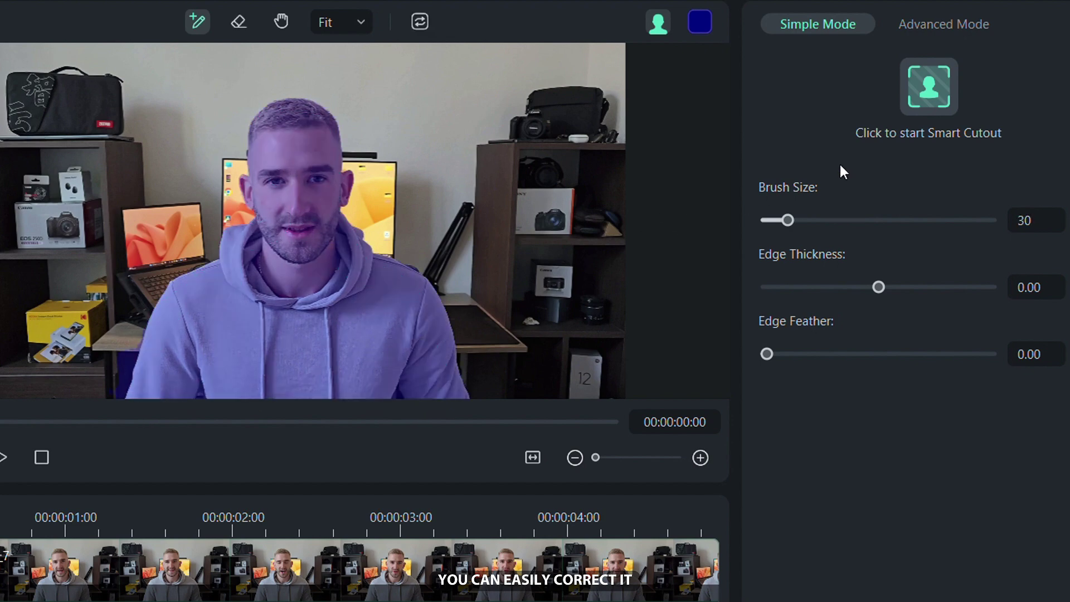
{"action": "left_click", "coordinate": [939, 96]}
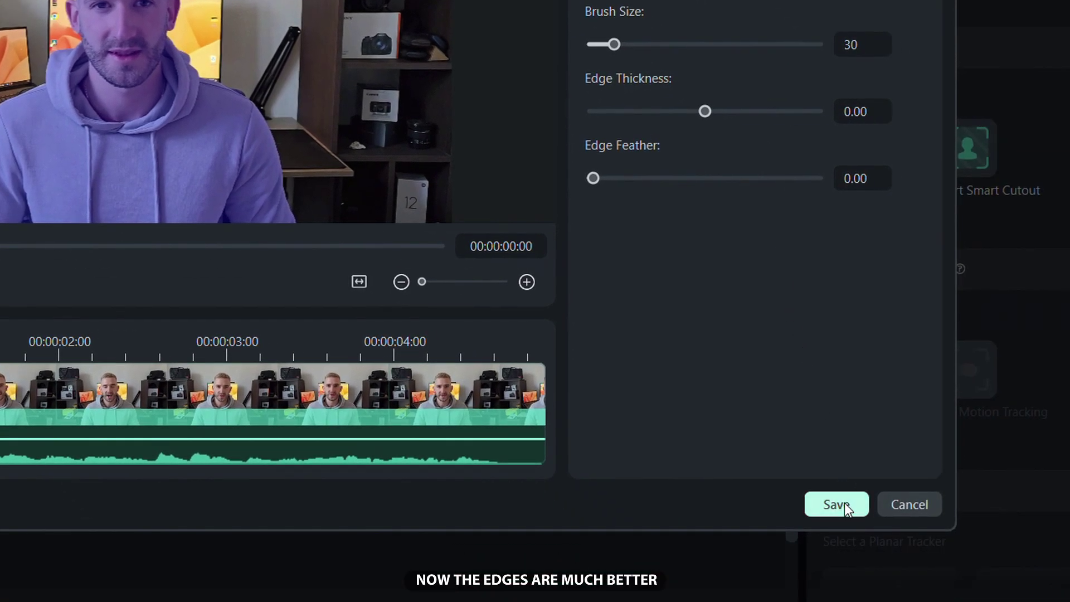
{"action": "left_click", "coordinate": [844, 503]}
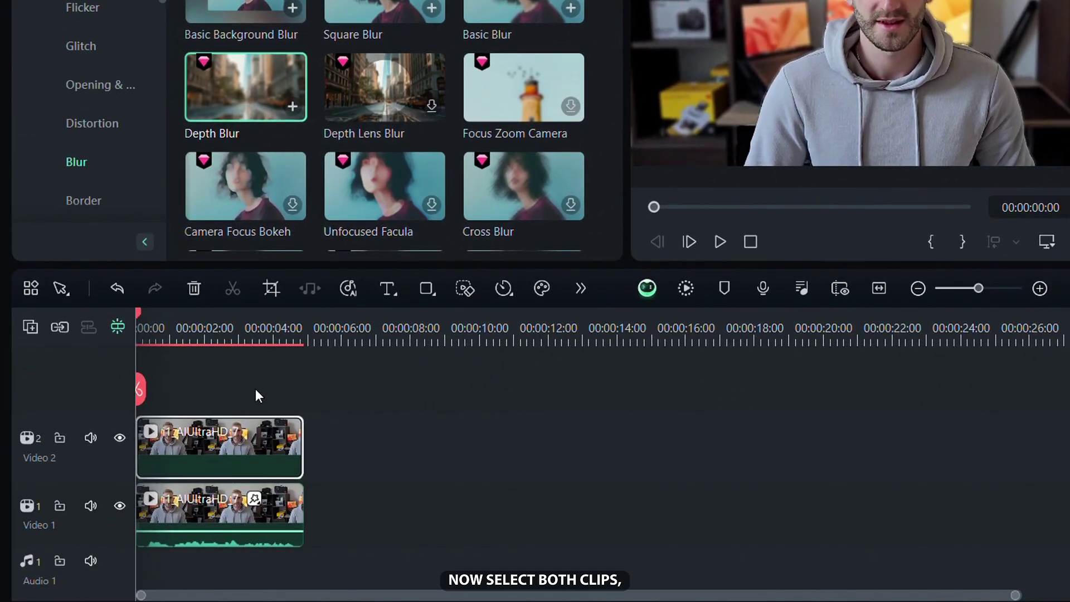
Step: Combine the stacked cutout and blurred clips into a compound clip named '1'
{"action": "left_click_drag", "start_coordinate": [182, 383], "coordinate": [387, 532]}
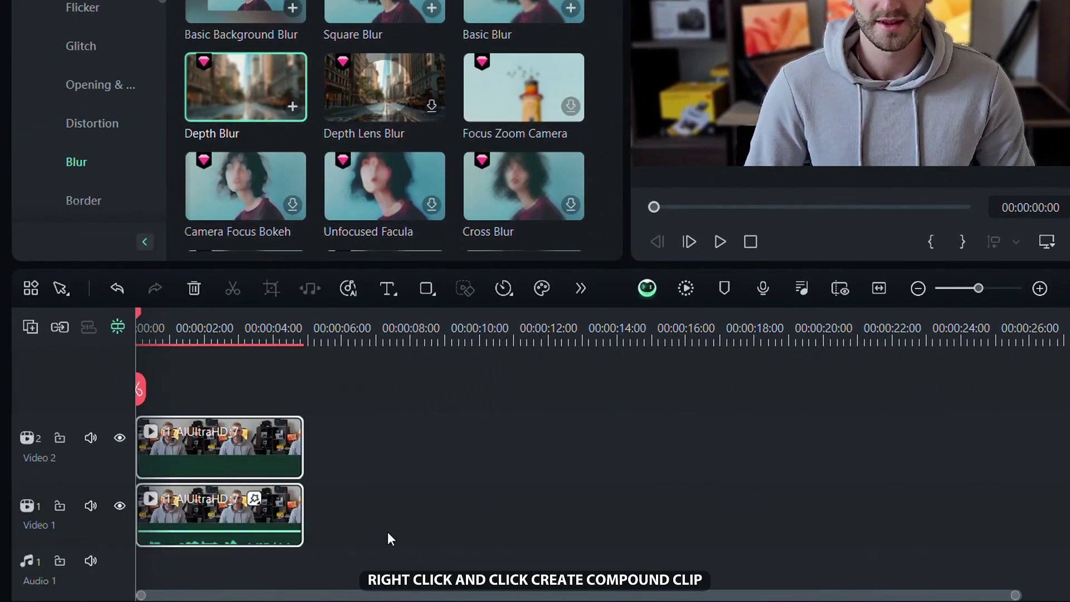
{"action": "right_click", "coordinate": [233, 499]}
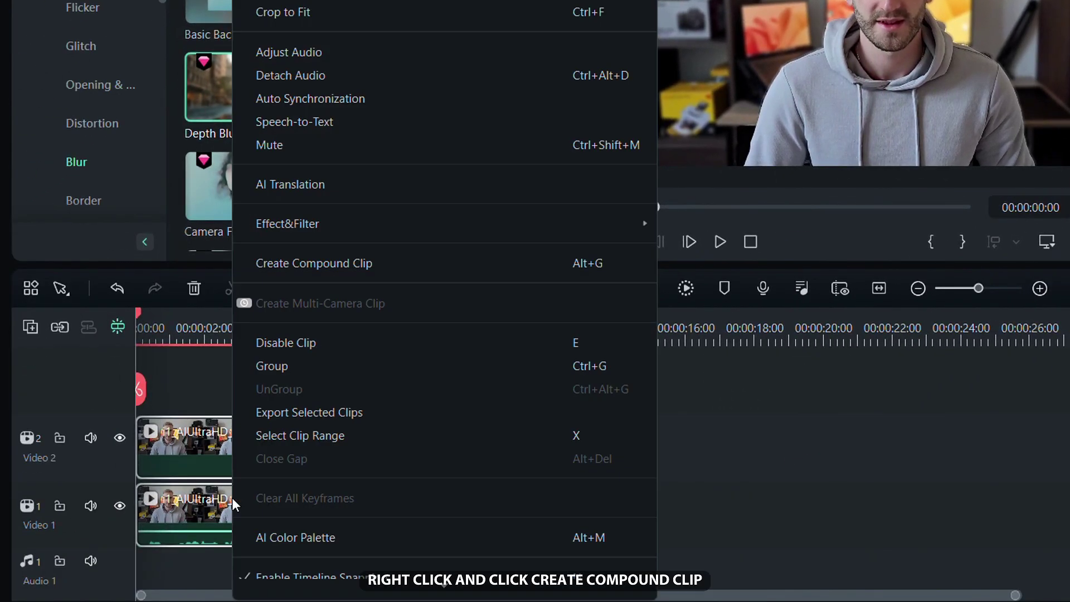
{"action": "left_click", "coordinate": [354, 266]}
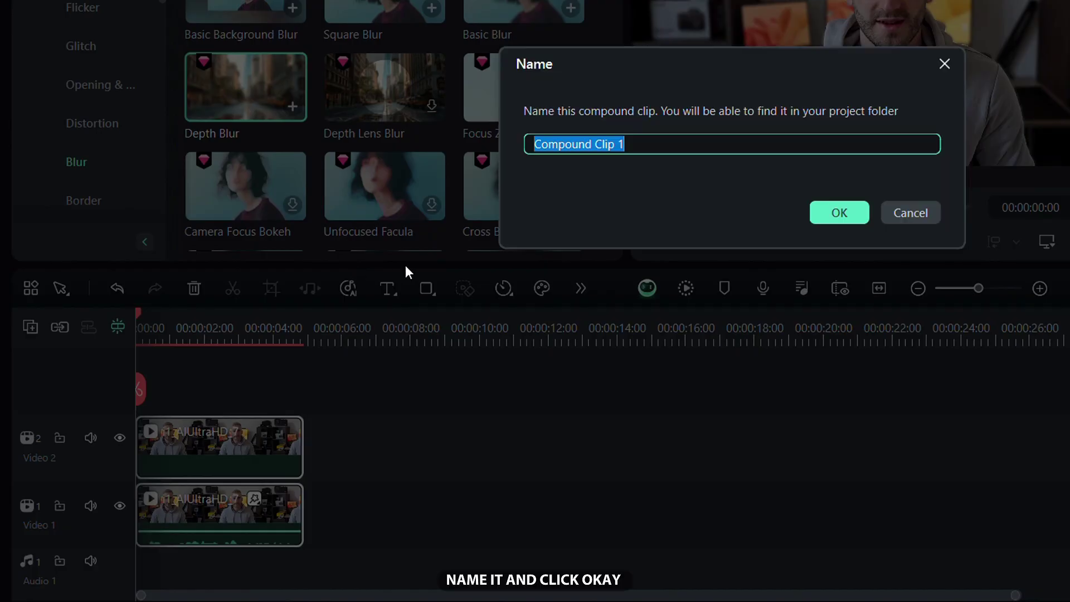
{"action": "type", "text": "1"}
{"action": "left_click", "coordinate": [835, 211]}
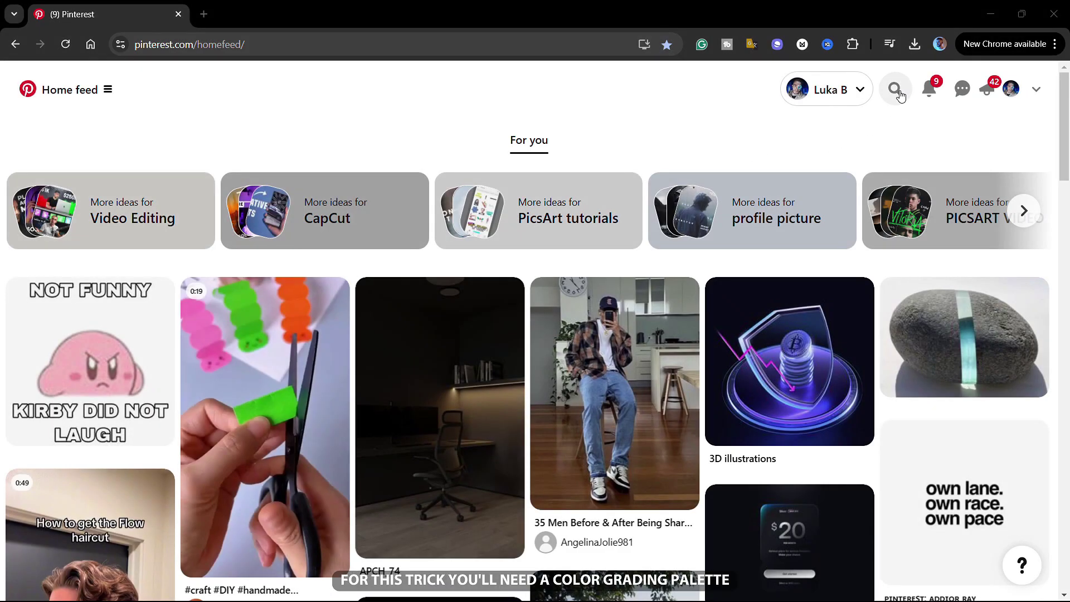
Step: Search Pinterest for color grading palettes and download the neon palette pin image as K (5).jpeg
{"action": "left_click", "coordinate": [896, 90]}
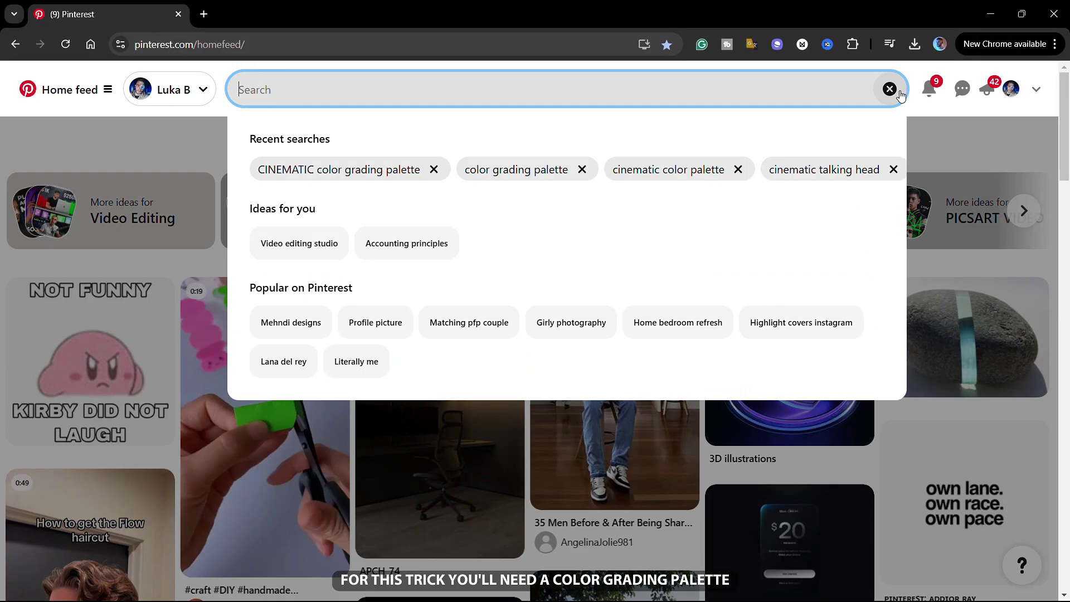
{"action": "left_click", "coordinate": [528, 177]}
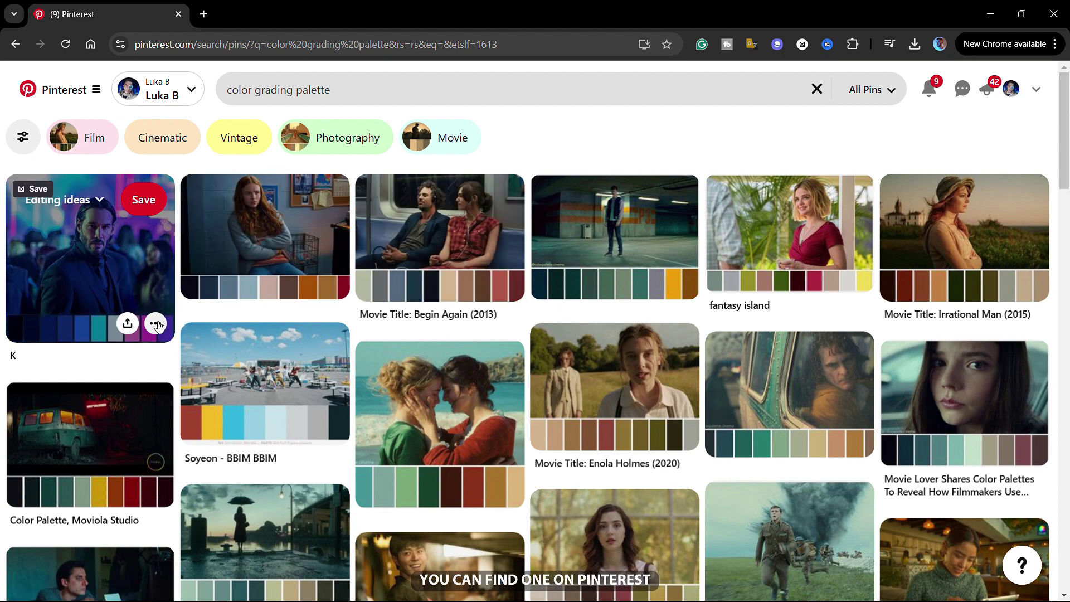
{"action": "left_click", "coordinate": [155, 324]}
{"action": "left_click", "coordinate": [157, 385]}
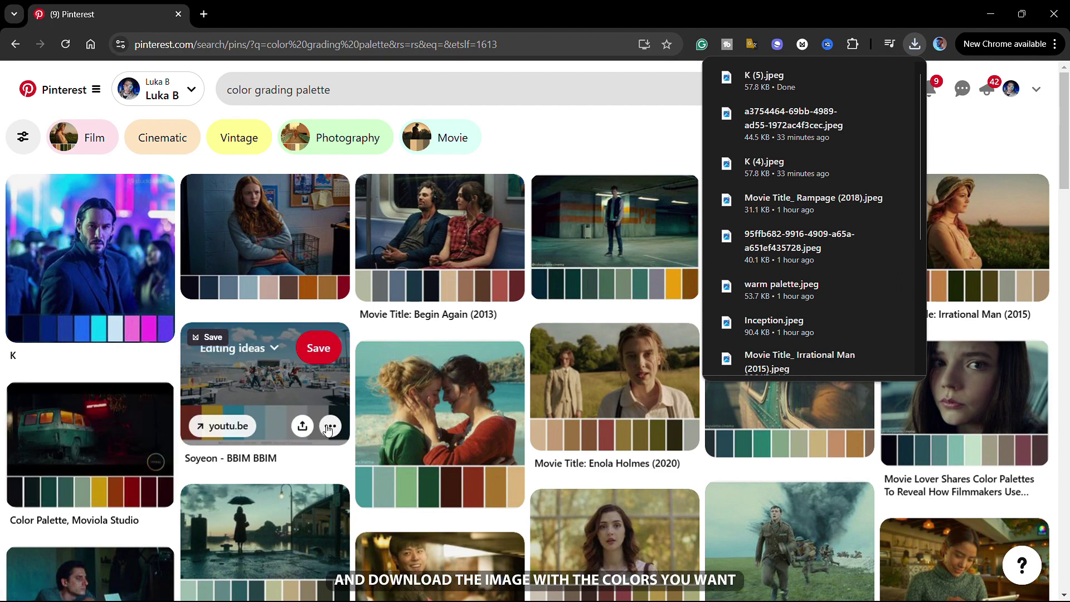
{"action": "left_click", "coordinate": [330, 426]}
{"action": "left_click", "coordinate": [344, 489]}
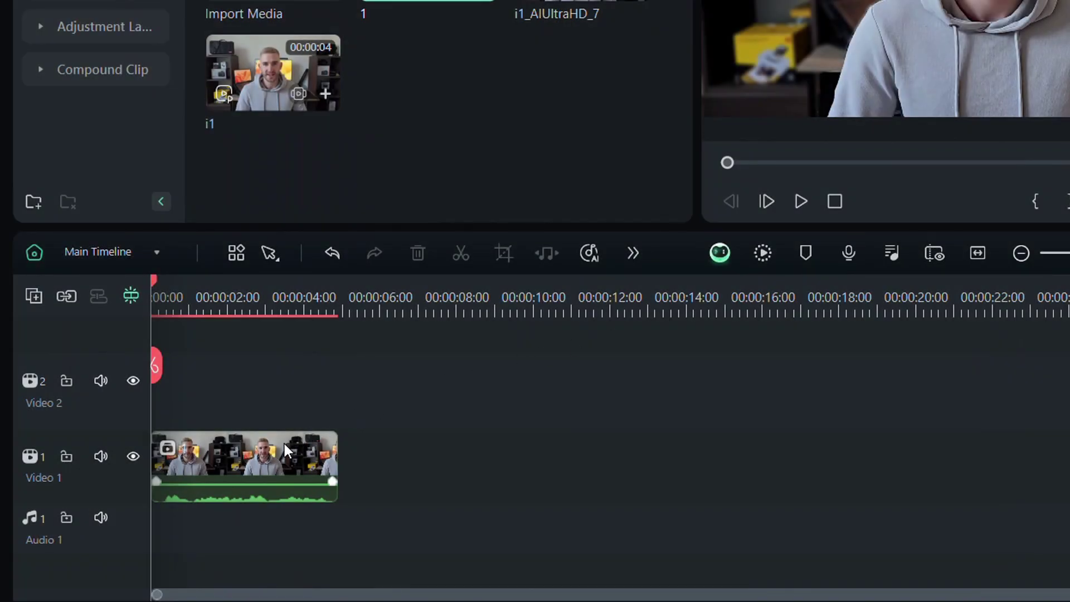
Step: Turn on AI Color Palette for the talking-head clip and generate a palette from the K (5) image
{"action": "left_click", "coordinate": [284, 444]}
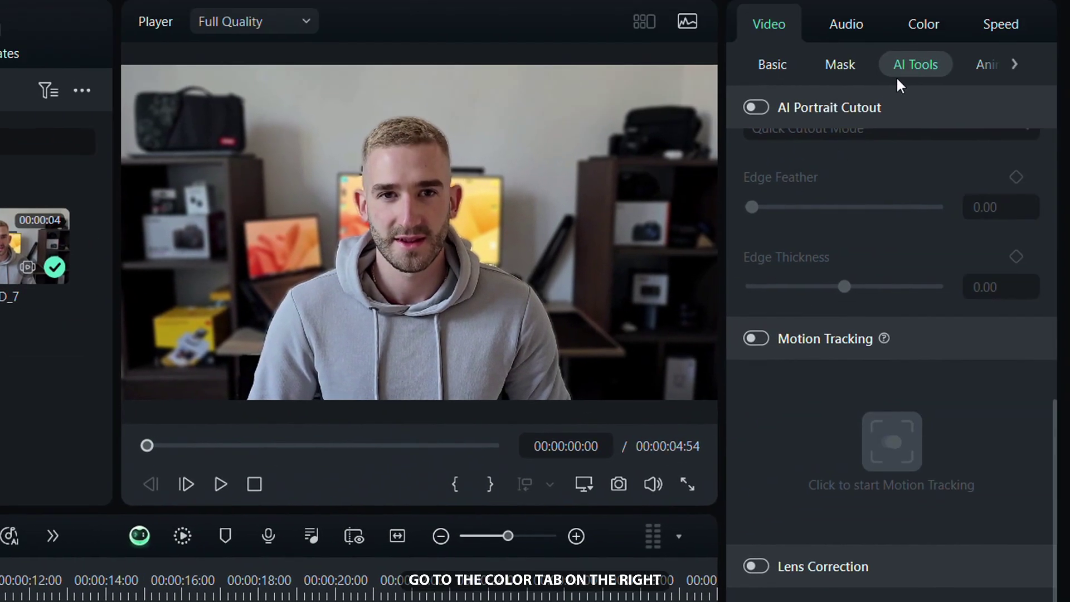
{"action": "left_click", "coordinate": [926, 28]}
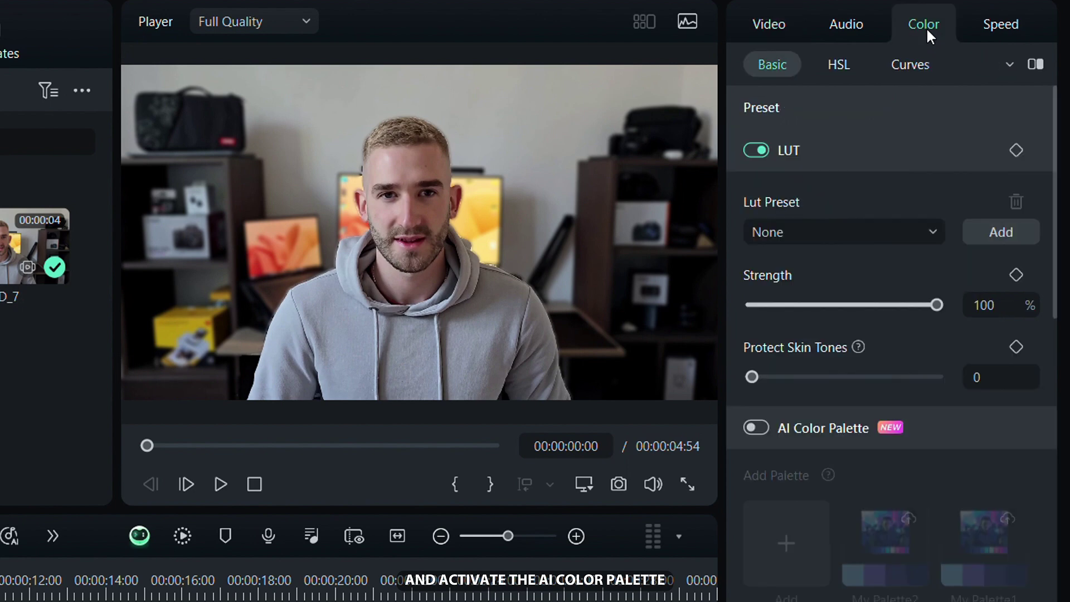
{"action": "scroll", "coordinate": [915, 241], "scroll_direction": "down", "scroll_amount": 3}
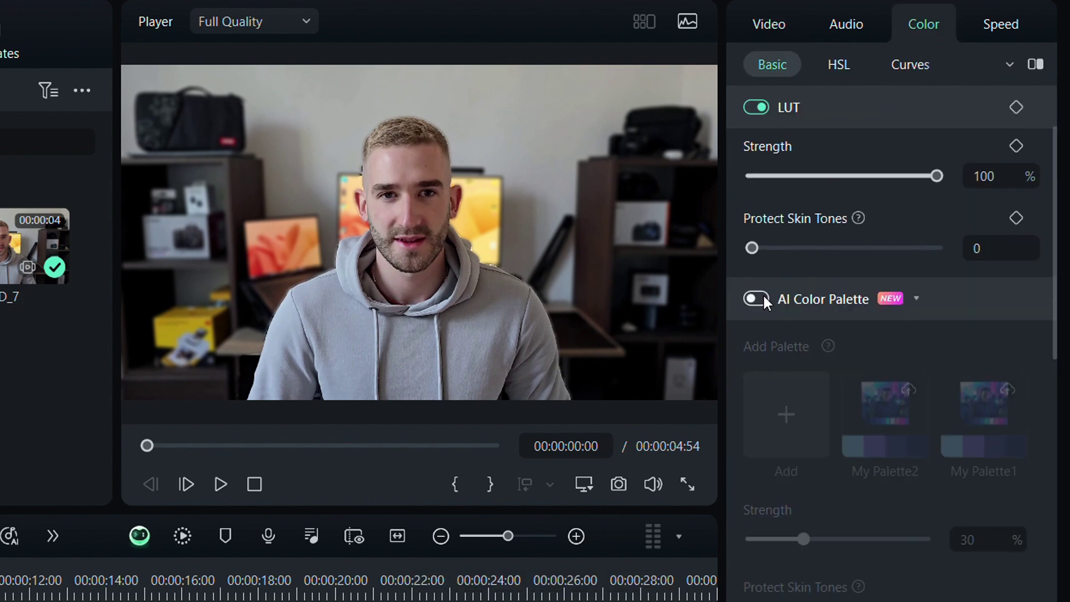
{"action": "left_click", "coordinate": [762, 297]}
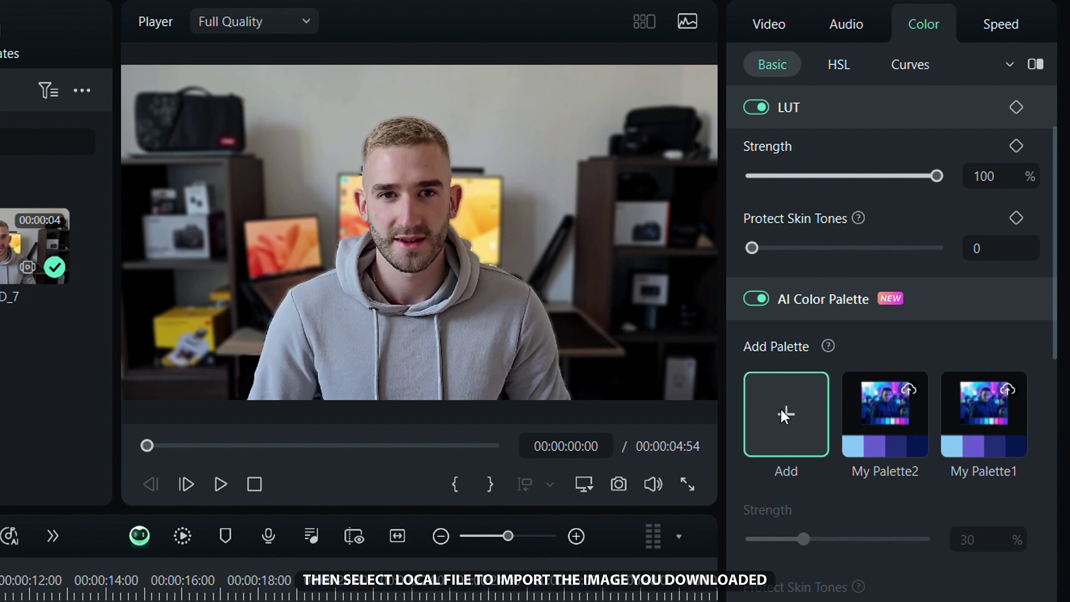
{"action": "left_click", "coordinate": [783, 414]}
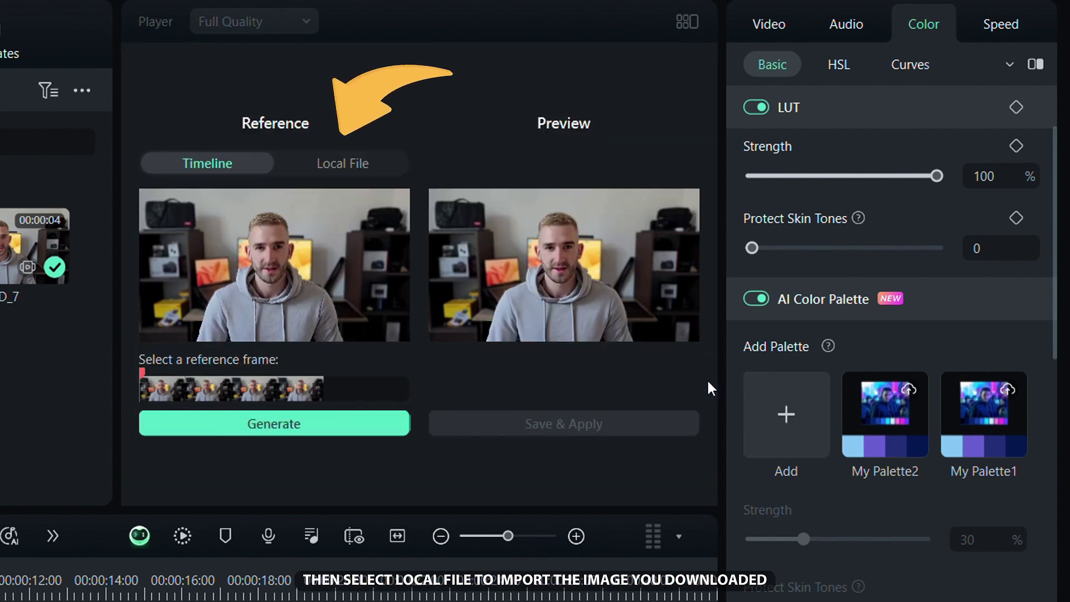
{"action": "left_click", "coordinate": [351, 170]}
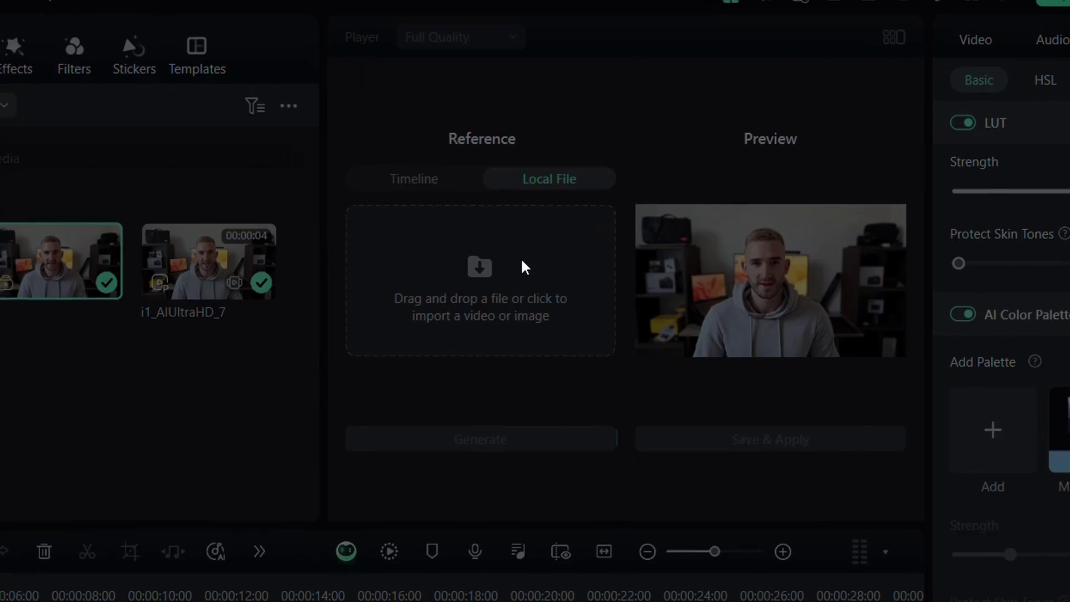
{"action": "left_click", "coordinate": [523, 262]}
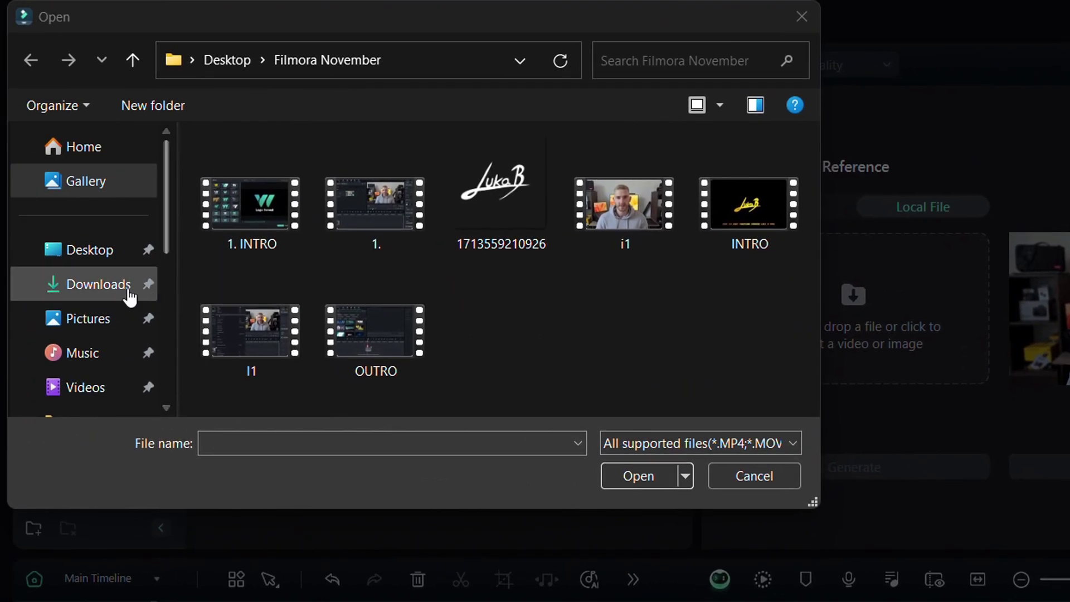
{"action": "left_click", "coordinate": [130, 297]}
{"action": "double_click", "coordinate": [360, 219]}
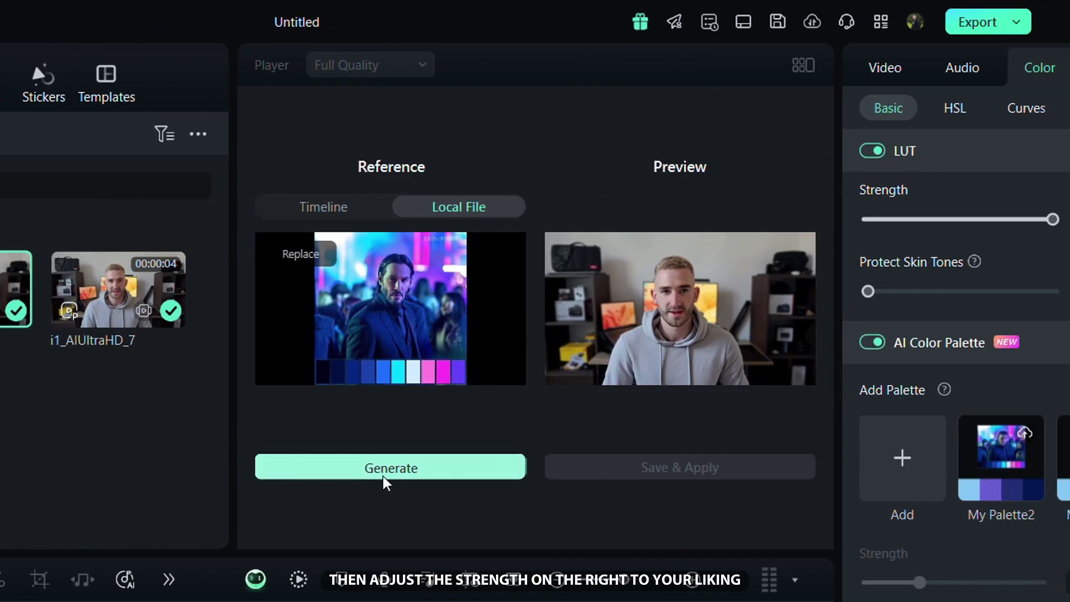
{"action": "left_click", "coordinate": [383, 476]}
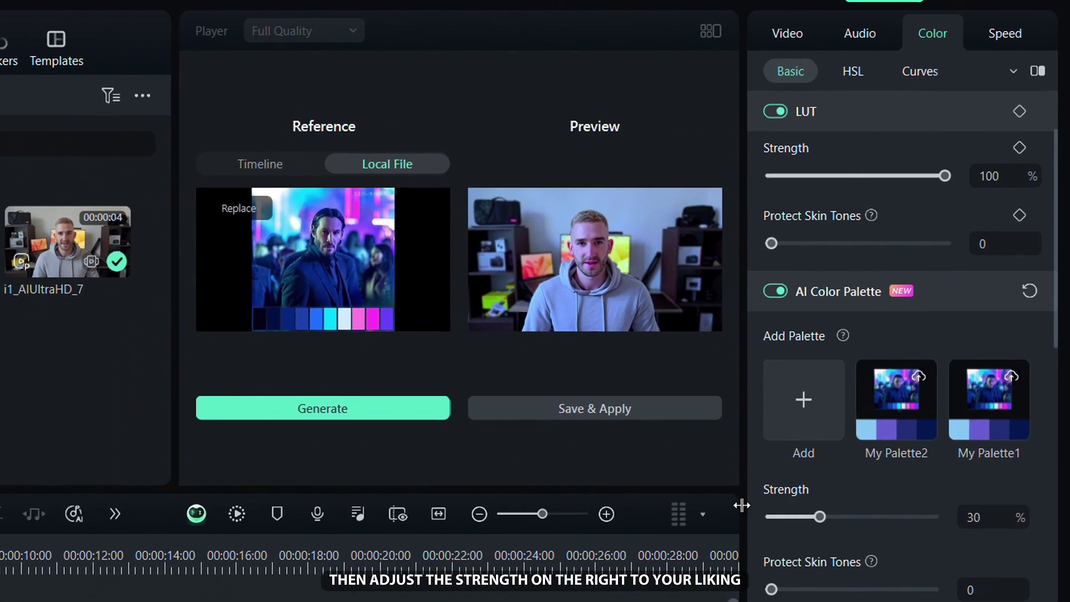
Step: Set the palette strength to 16, save and apply it, then compare before and after
{"action": "left_click_drag", "start_coordinate": [830, 517], "coordinate": [878, 557]}
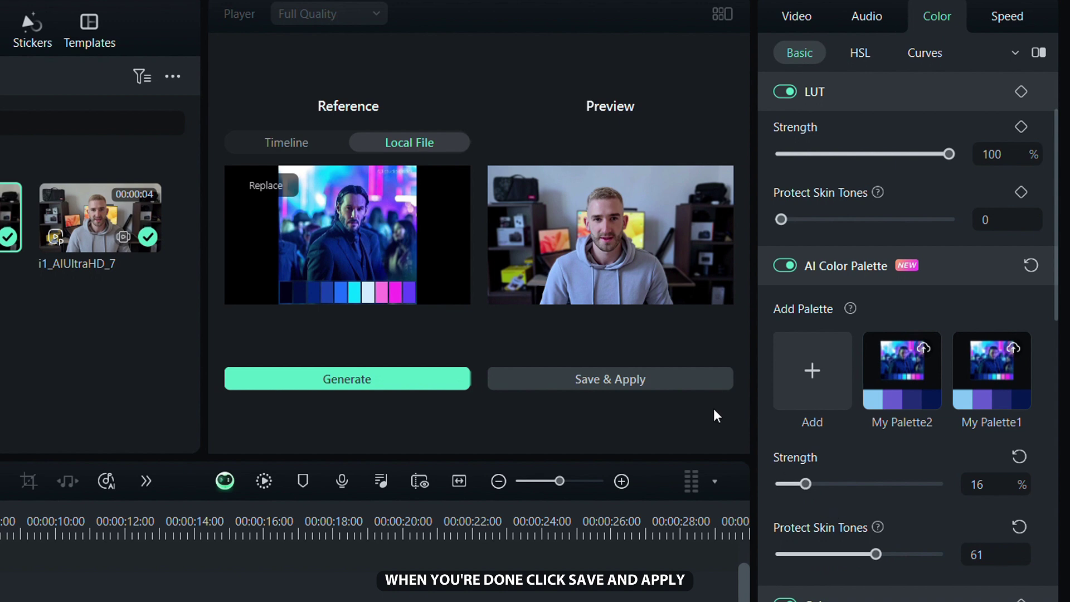
{"action": "left_click", "coordinate": [679, 383]}
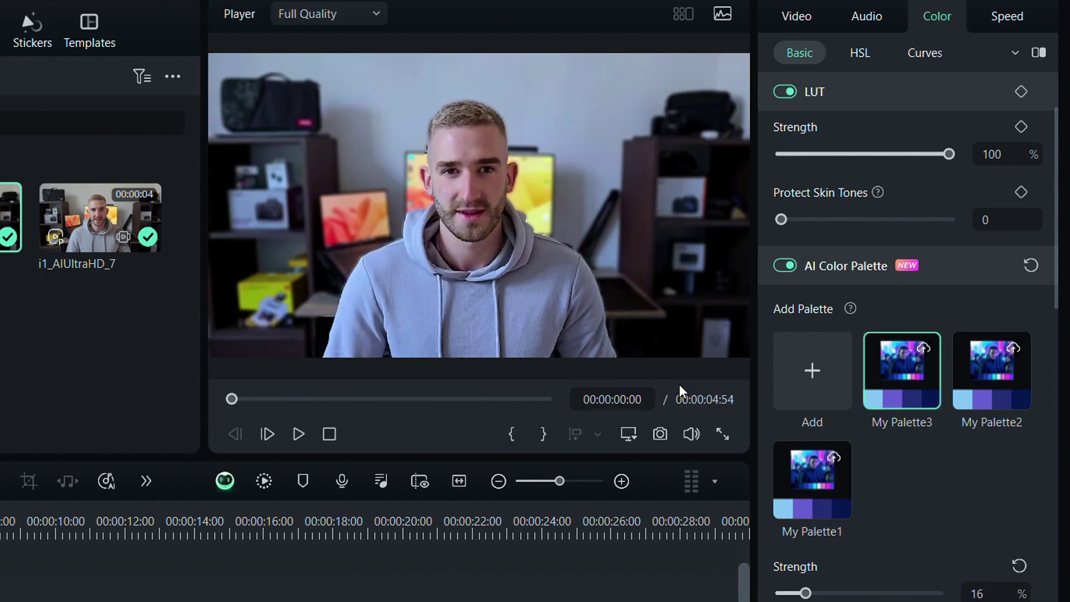
{"action": "left_click", "coordinate": [784, 266]}
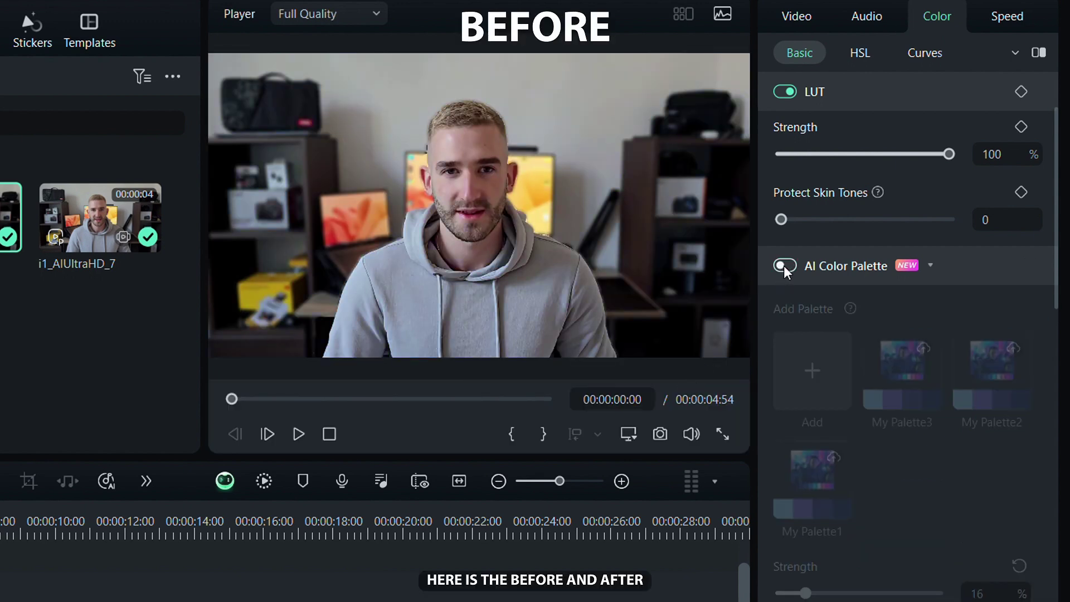
{"action": "left_click", "coordinate": [784, 266]}
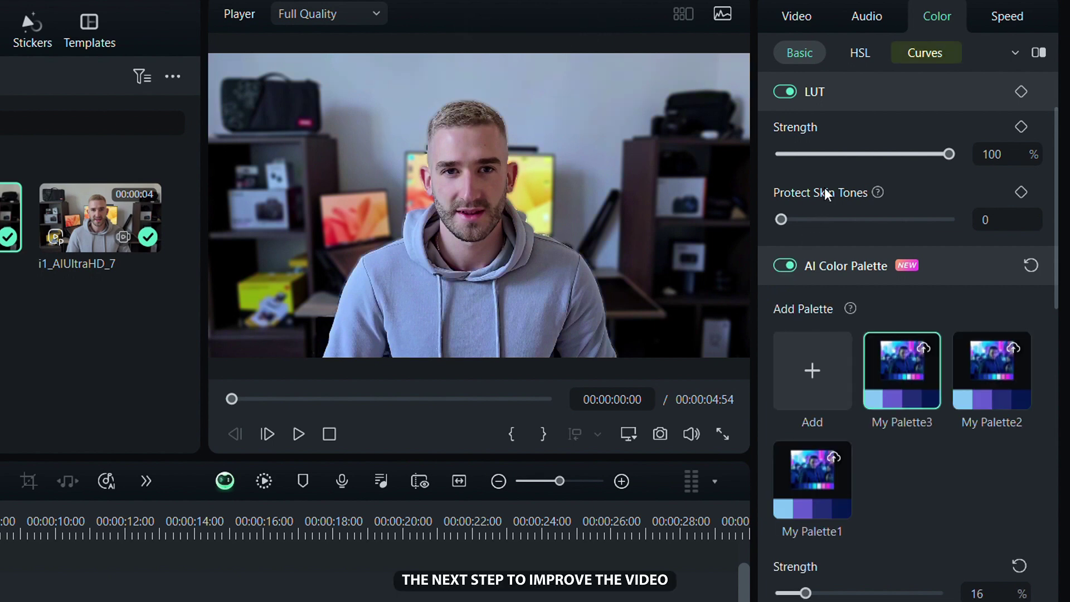
Step: Shape the luminance curve into a gentle S with a lifted black point, then compare before and after
{"action": "left_click", "coordinate": [896, 59]}
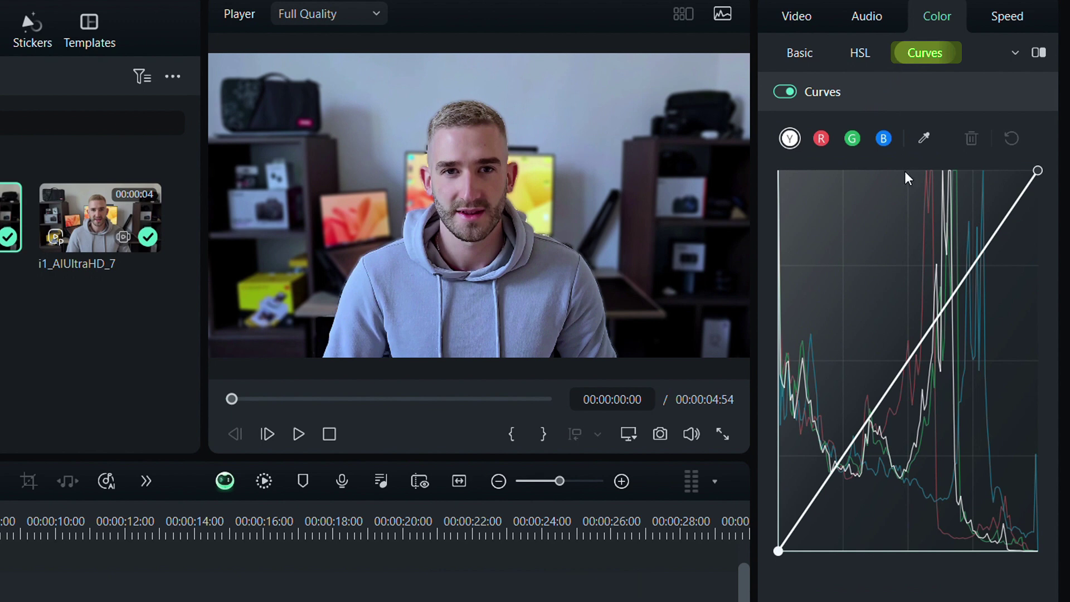
{"action": "left_click", "coordinate": [845, 456]}
{"action": "left_click_drag", "start_coordinate": [845, 456], "coordinate": [849, 461]}
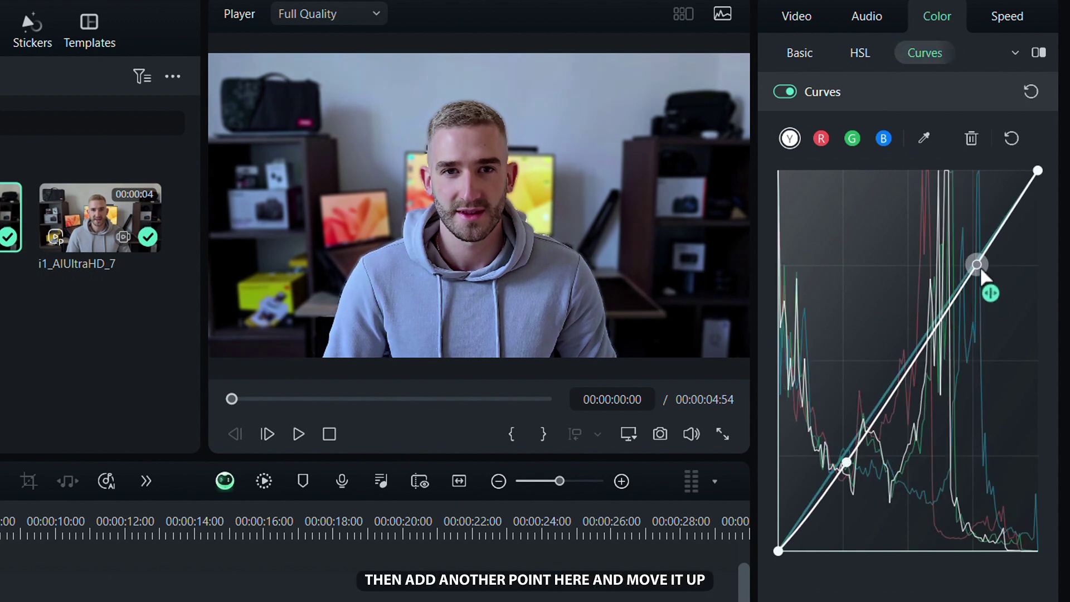
{"action": "left_click_drag", "start_coordinate": [977, 265], "coordinate": [970, 259]}
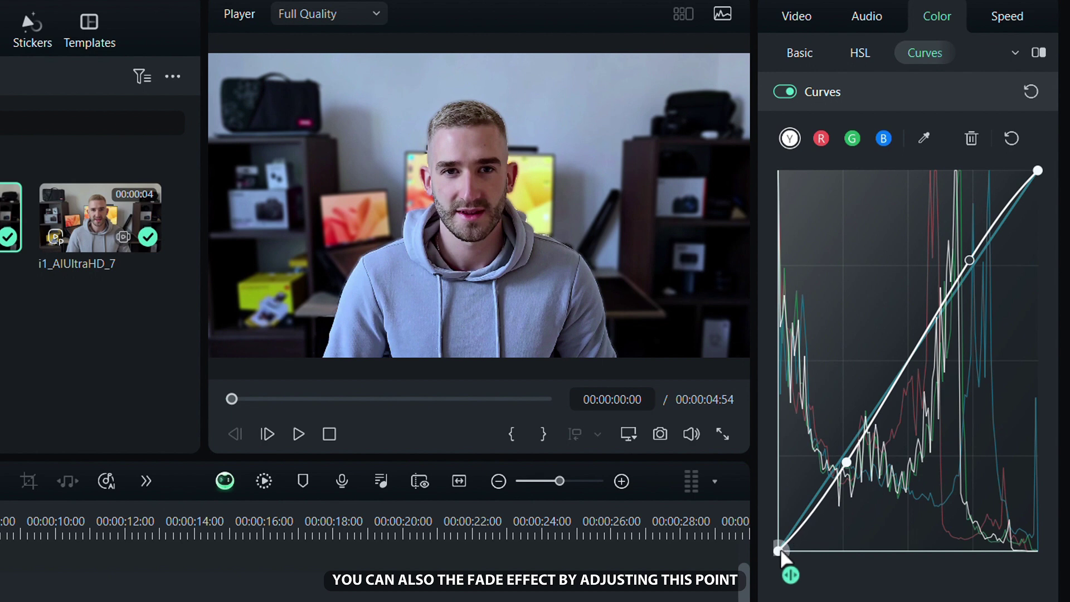
{"action": "left_click_drag", "start_coordinate": [779, 551], "coordinate": [779, 547]}
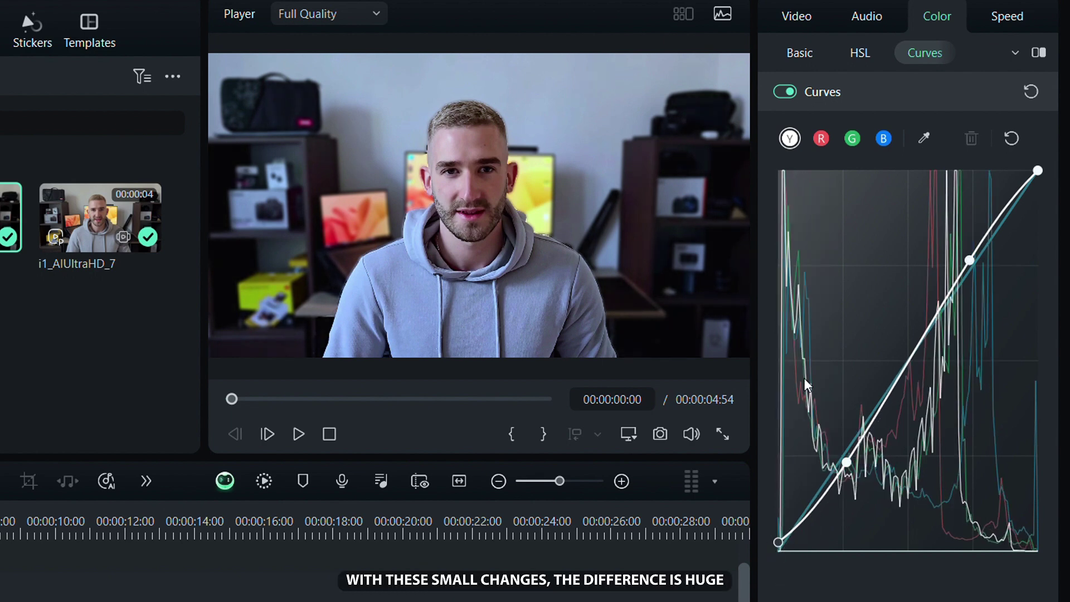
{"action": "left_click", "coordinate": [787, 96]}
{"action": "left_click", "coordinate": [787, 96]}
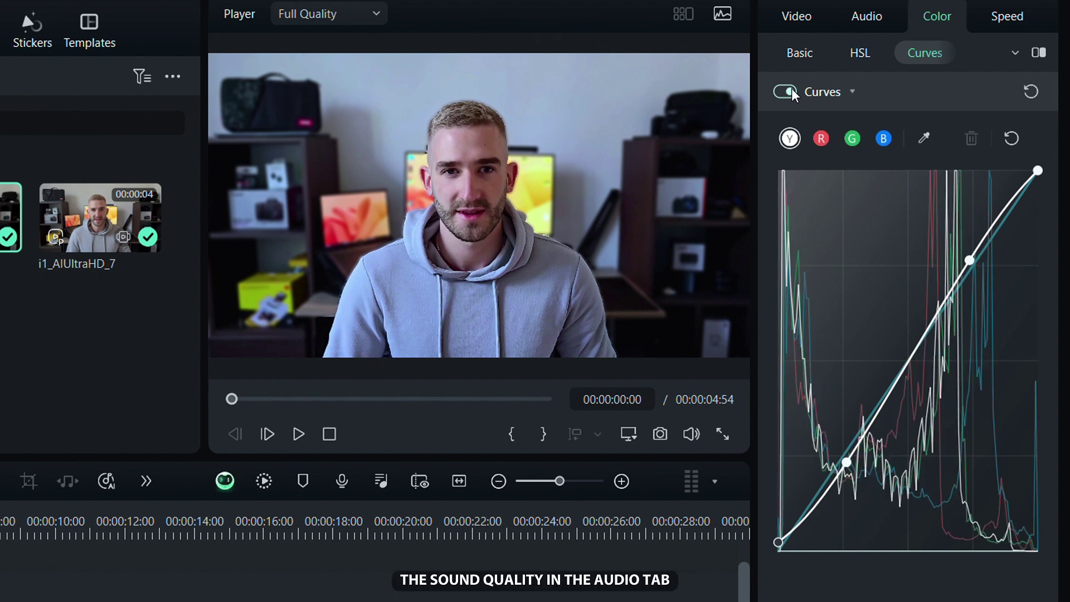
Step: Enable AI Voice Enhancer at Clarity 15 and Beautification 20, plus Normal Denoise at 10
{"action": "left_click", "coordinate": [854, 21]}
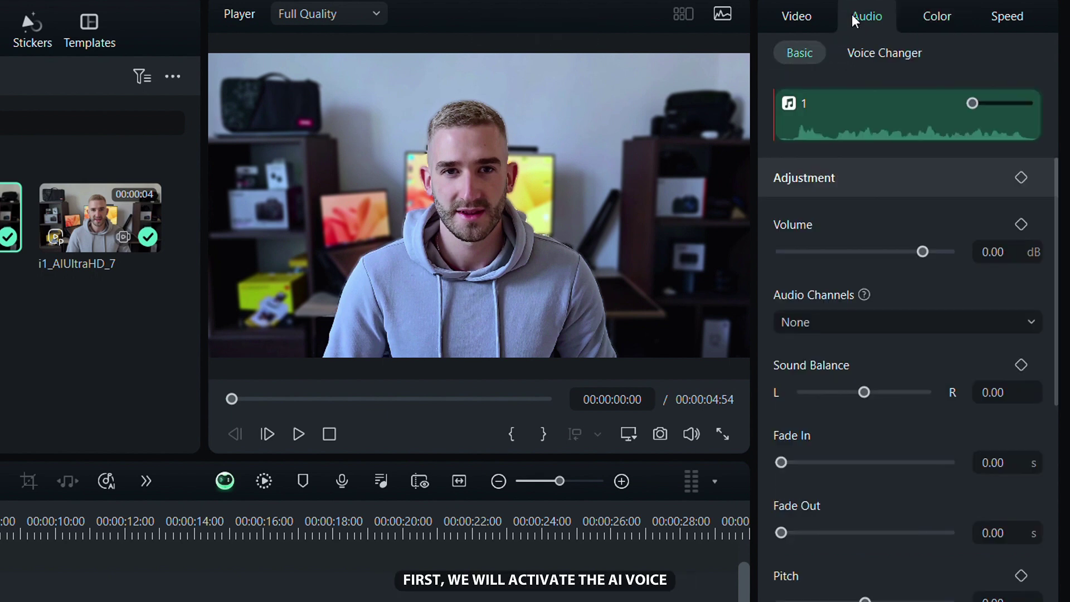
{"action": "scroll", "coordinate": [875, 307], "scroll_direction": "down", "scroll_amount": 7}
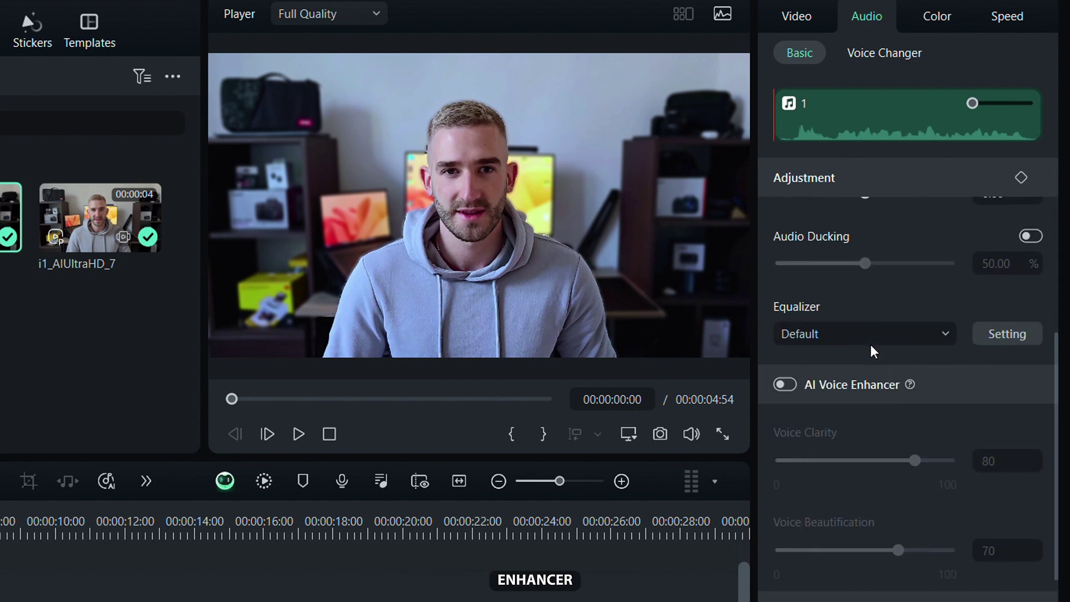
{"action": "left_click", "coordinate": [783, 385]}
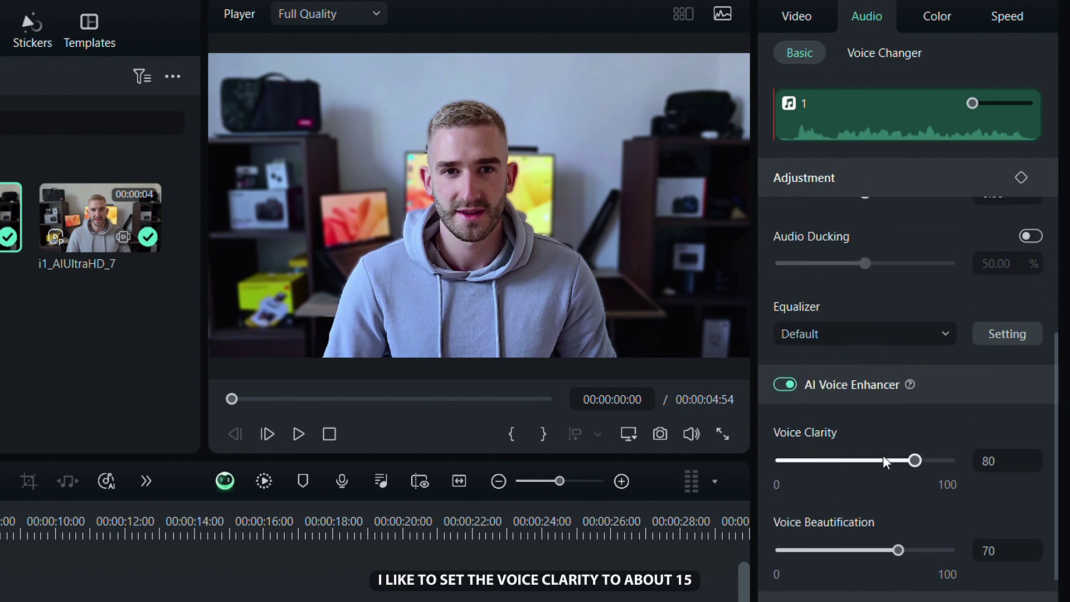
{"action": "left_click_drag", "start_coordinate": [843, 461], "coordinate": [806, 461]}
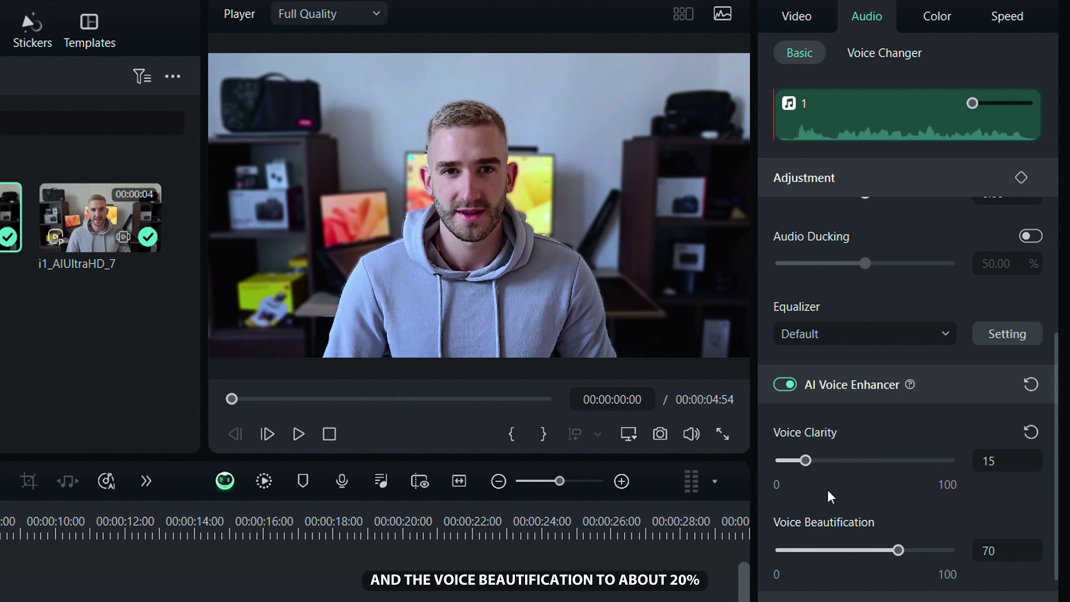
{"action": "left_click_drag", "start_coordinate": [899, 551], "coordinate": [815, 551]}
{"action": "scroll", "coordinate": [906, 493], "scroll_direction": "down", "scroll_amount": 5}
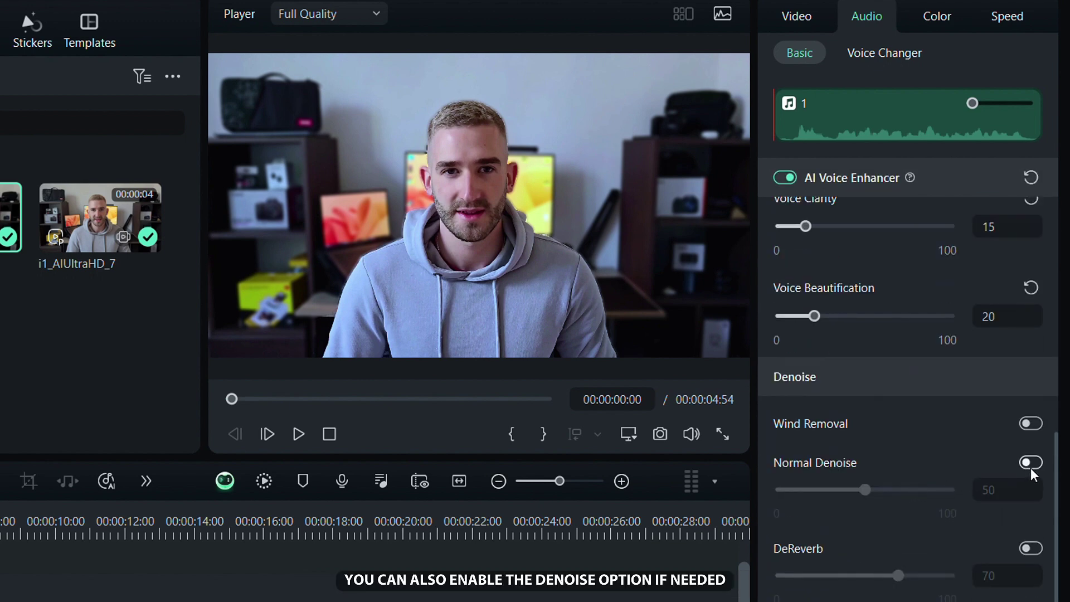
{"action": "left_click", "coordinate": [1031, 467]}
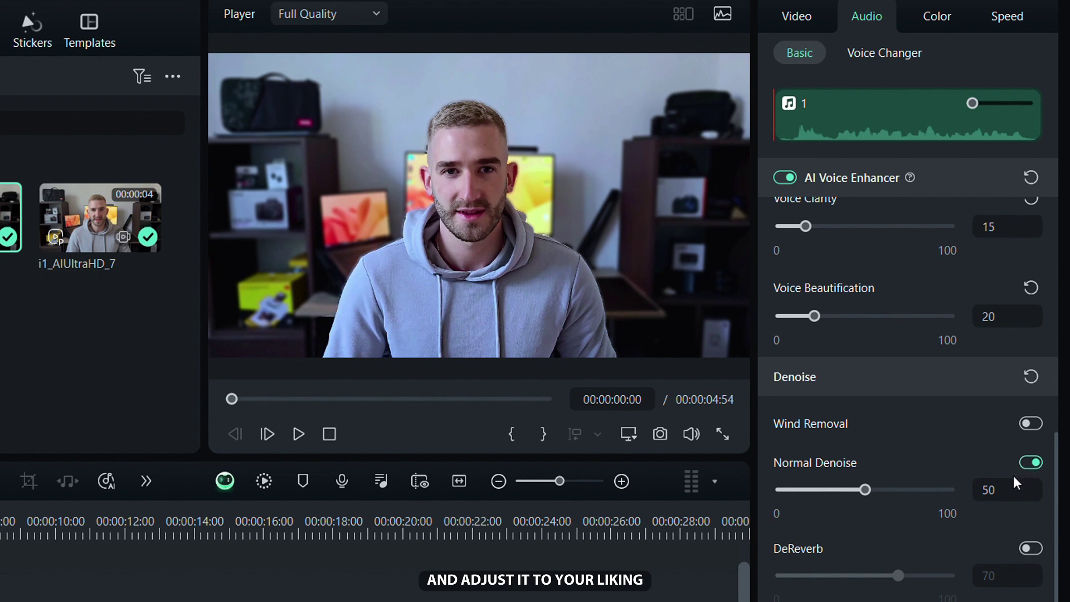
{"action": "left_click_drag", "start_coordinate": [856, 498], "coordinate": [799, 493]}
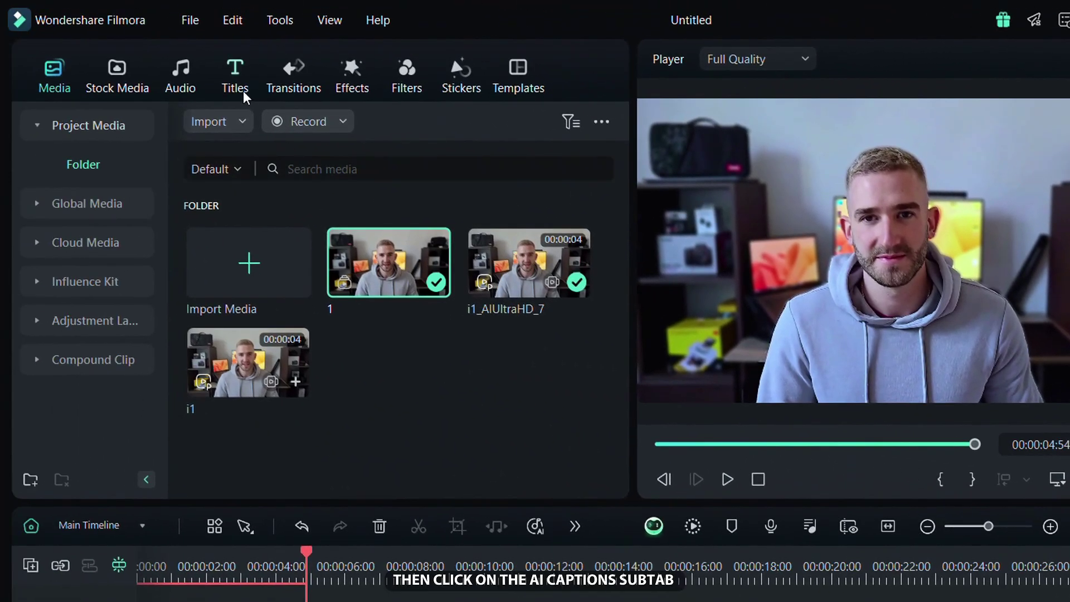
Step: Generate speech-to-text caption titles from the clip with automatic active words enabled
{"action": "left_click", "coordinate": [239, 87]}
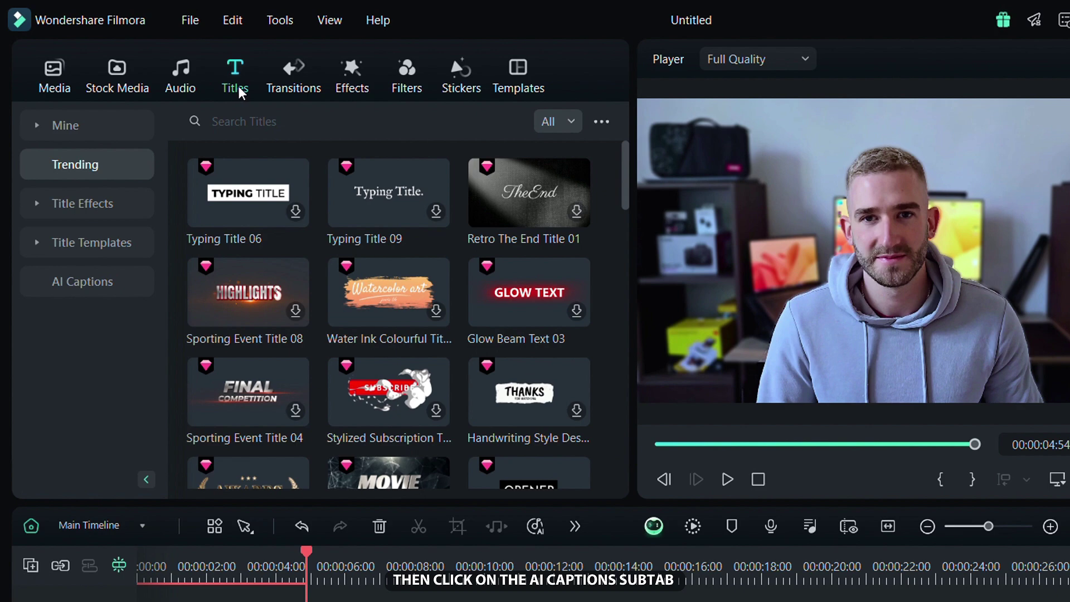
{"action": "left_click", "coordinate": [124, 276]}
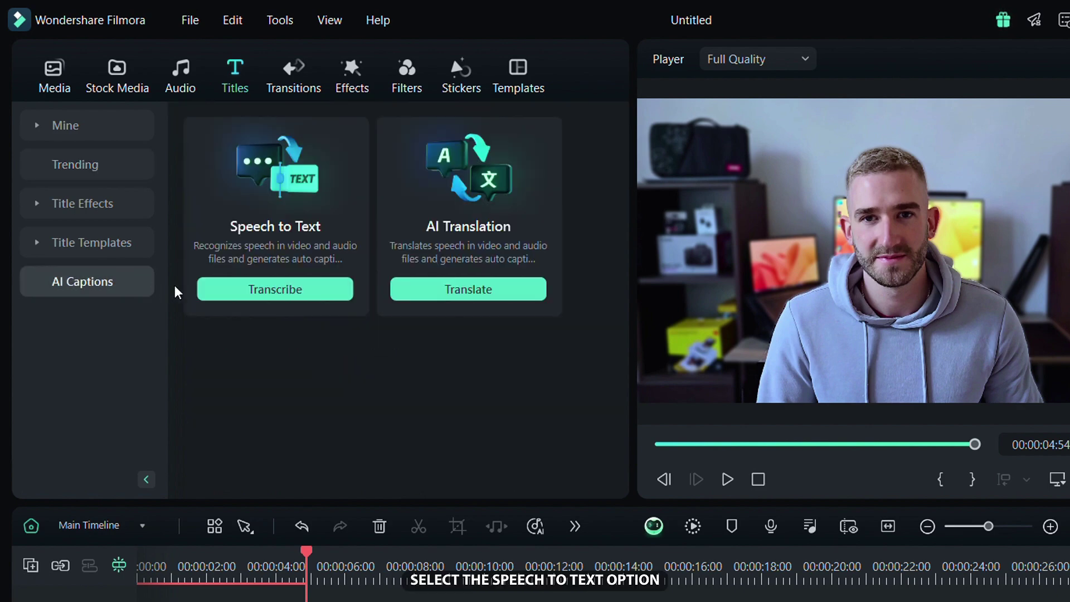
{"action": "left_click", "coordinate": [250, 289]}
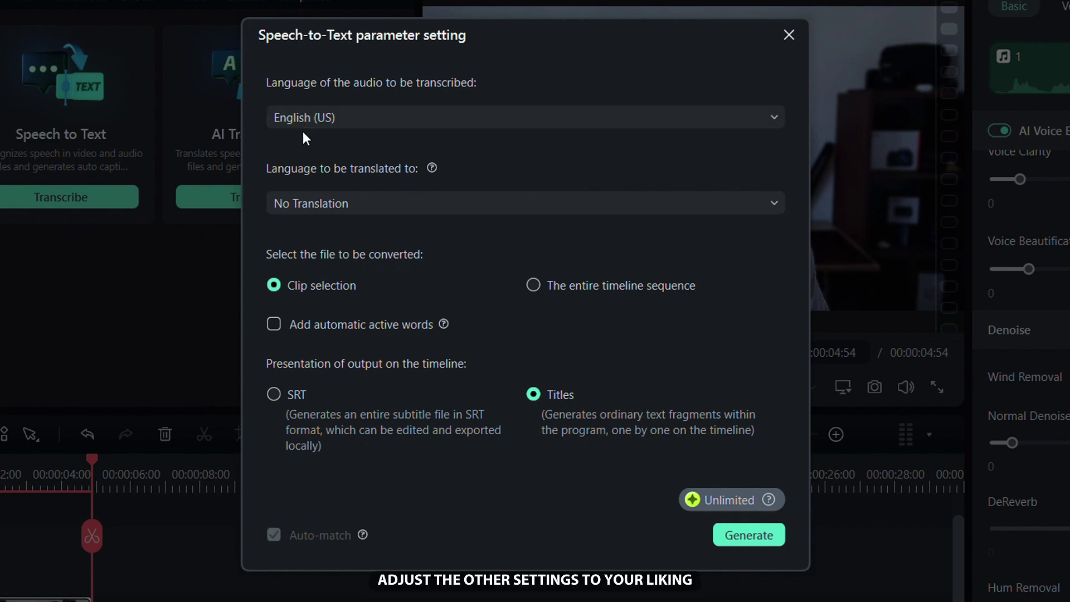
{"action": "left_click", "coordinate": [276, 323]}
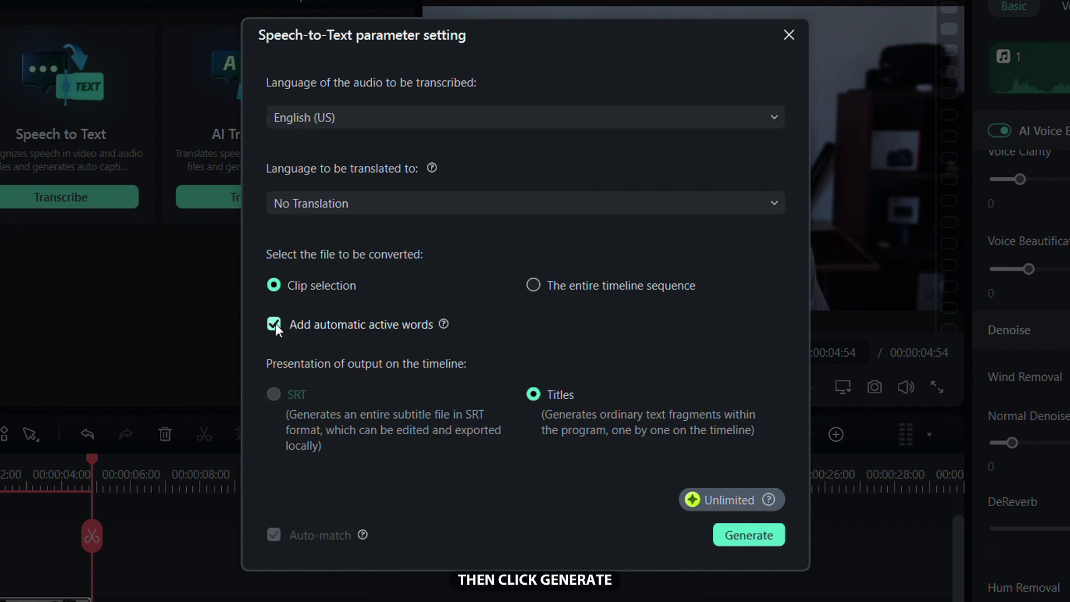
{"action": "left_click", "coordinate": [733, 535]}
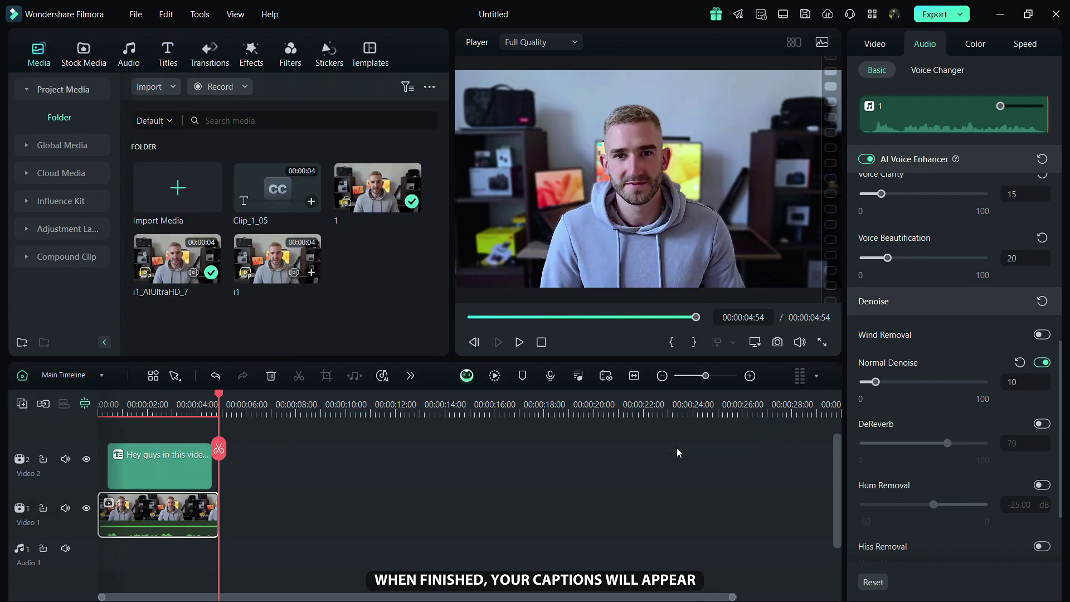
Step: Apply the green highlight caption template to the caption clip
{"action": "left_click", "coordinate": [142, 409]}
{"action": "left_click", "coordinate": [181, 473]}
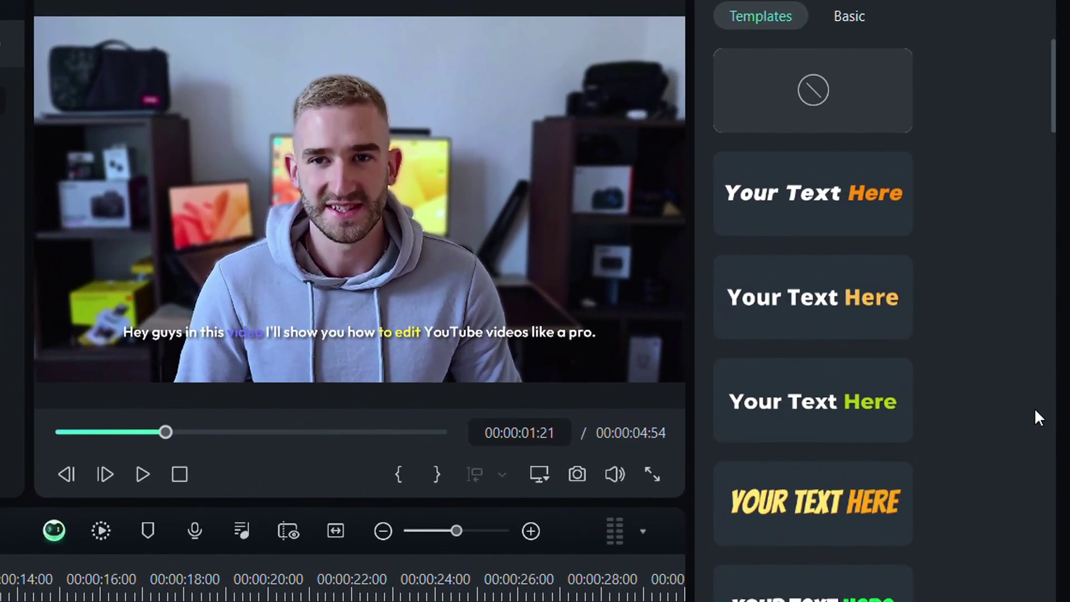
{"action": "scroll", "coordinate": [1026, 396], "scroll_direction": "down", "scroll_amount": 10}
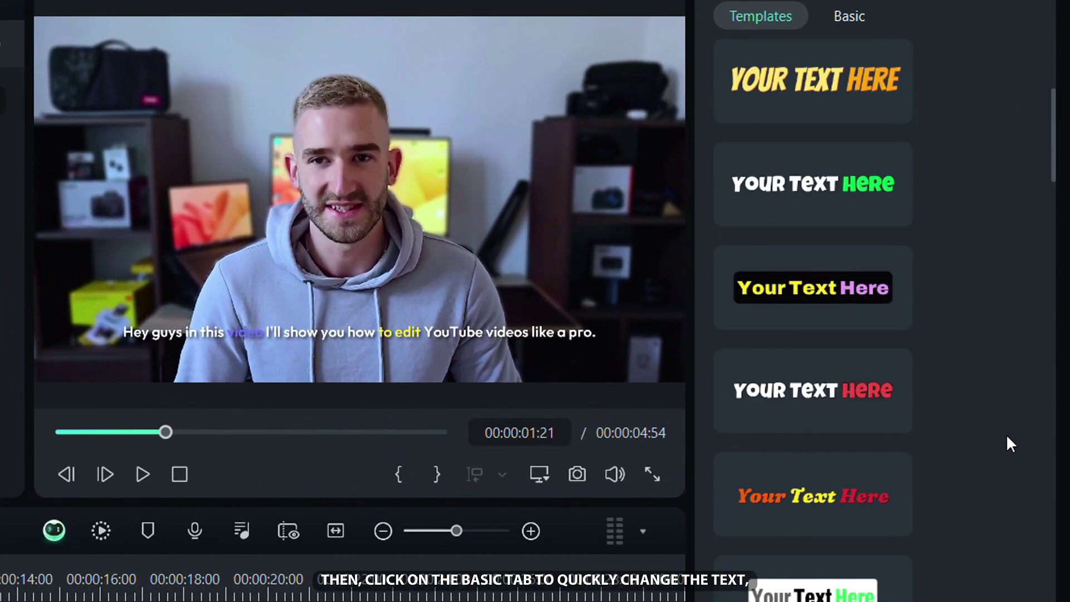
{"action": "left_click", "coordinate": [834, 287]}
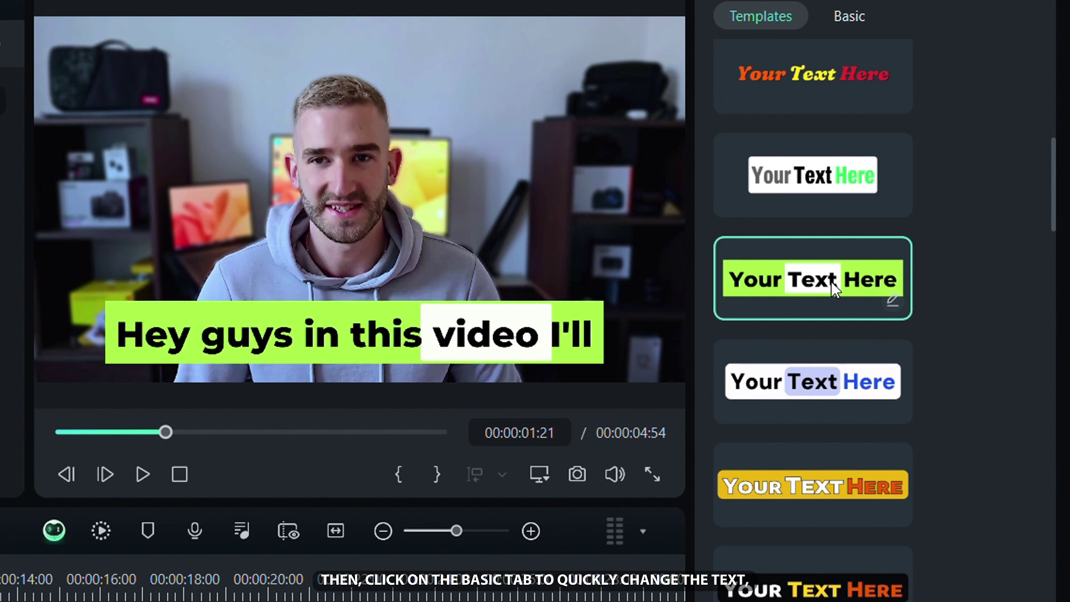
Step: Set captions to Montserrat Extra Bold at size 23, centre them, and recolour the active words
{"action": "left_click", "coordinate": [850, 15]}
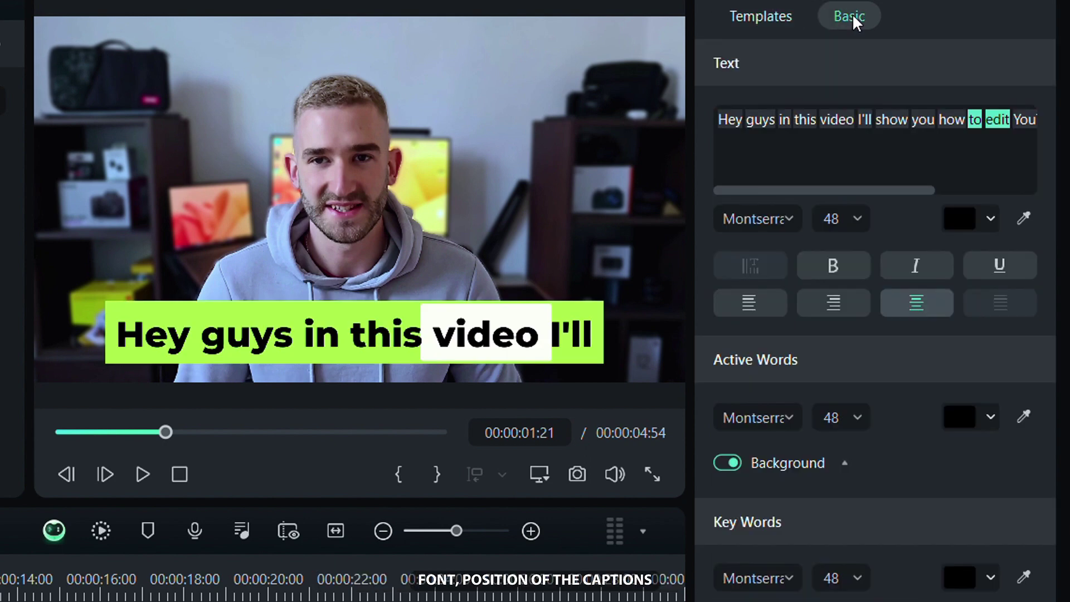
{"action": "mouse_move", "coordinate": [775, 189]}
{"action": "left_mouse_down"}
{"action": "mouse_move", "coordinate": [924, 188]}
{"action": "mouse_move", "coordinate": [778, 174]}
{"action": "left_mouse_up"}
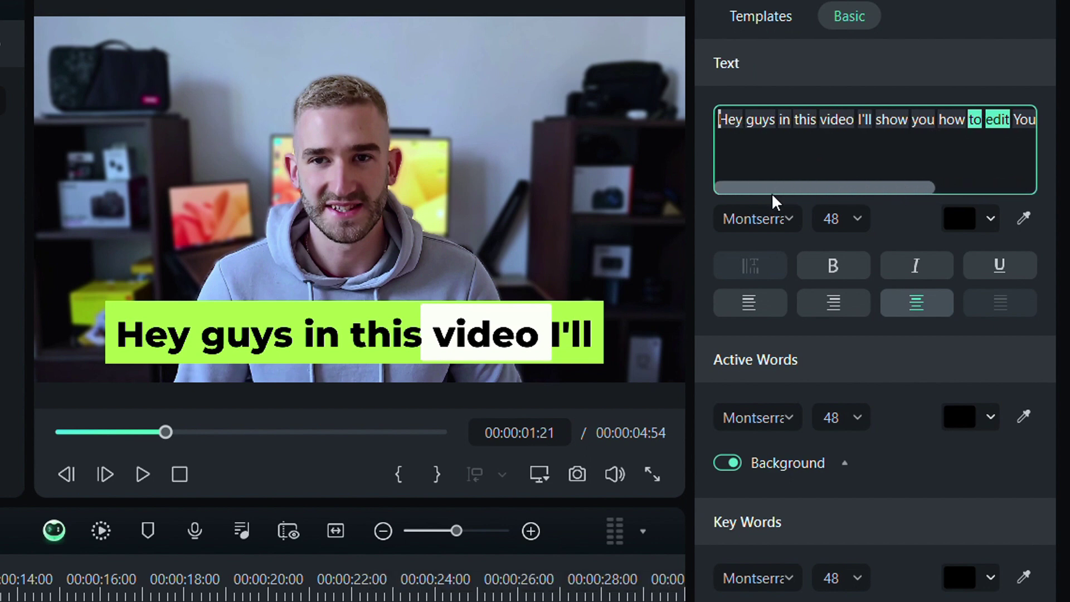
{"action": "left_click", "coordinate": [755, 218]}
{"action": "left_click", "coordinate": [713, 499]}
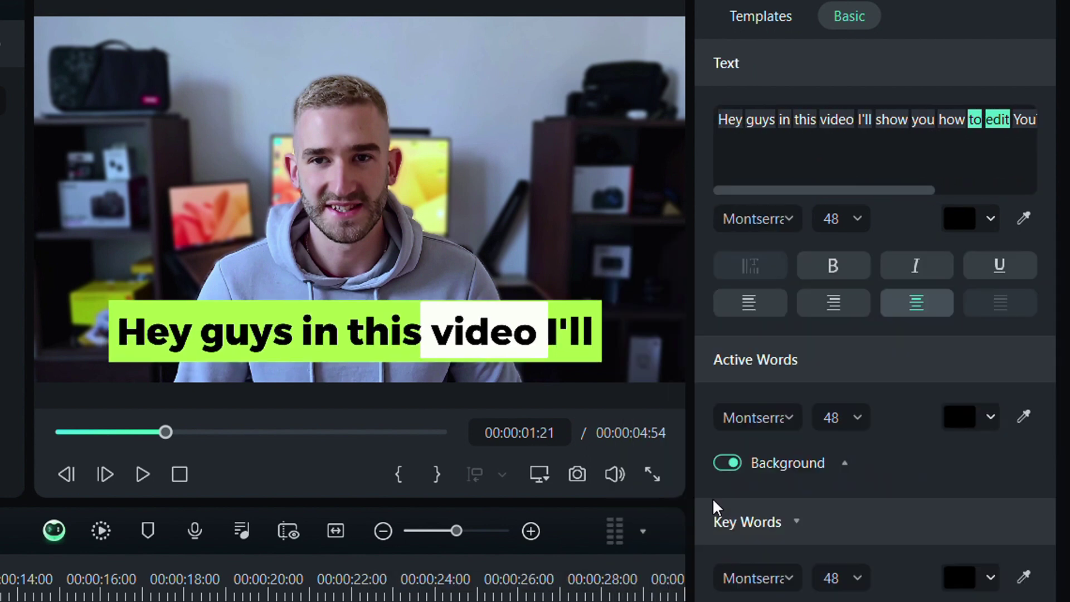
{"action": "left_click", "coordinate": [601, 316]}
{"action": "left_click_drag", "start_coordinate": [620, 308], "coordinate": [370, 336]}
{"action": "left_click_drag", "start_coordinate": [291, 351], "coordinate": [431, 360]}
{"action": "left_click", "coordinate": [961, 415]}
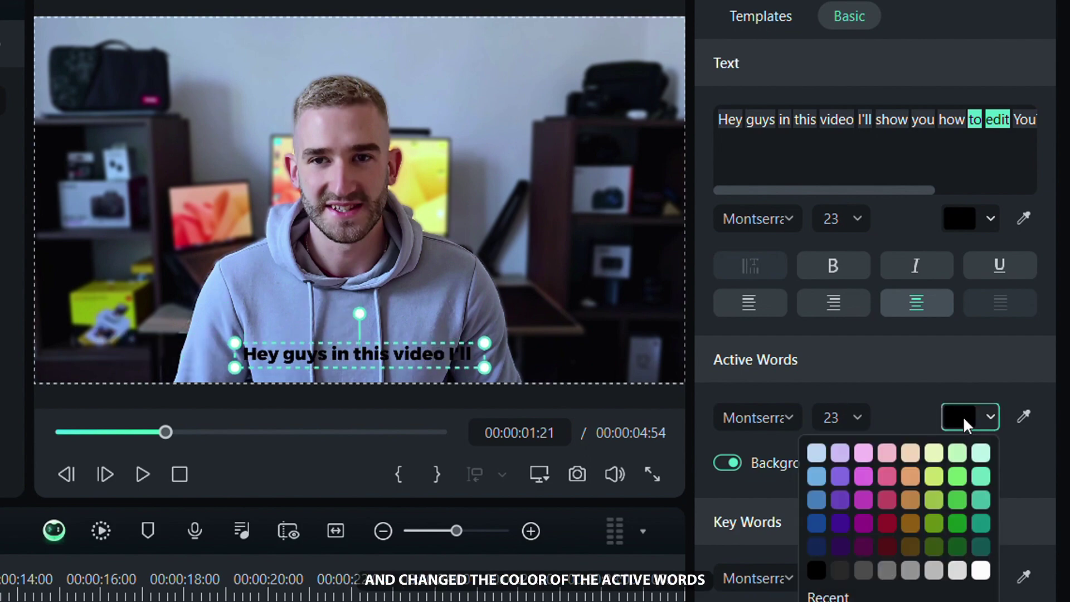
{"action": "left_click", "coordinate": [845, 565]}
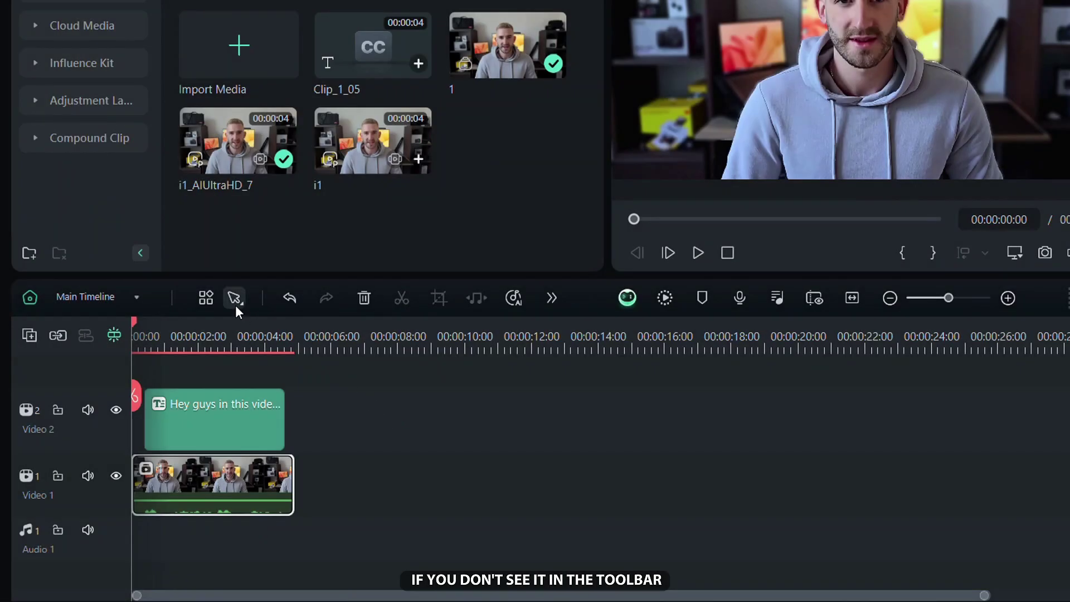
Step: Add Smart BGM Generation to the quick tools bar and save the customization
{"action": "left_click", "coordinate": [204, 300]}
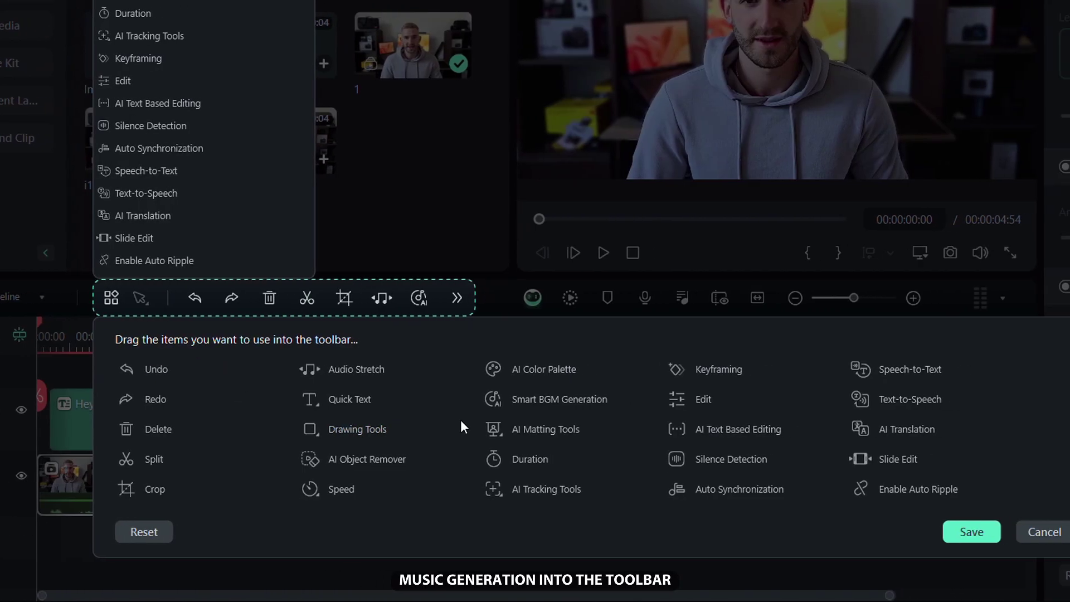
{"action": "left_click_drag", "start_coordinate": [475, 398], "coordinate": [346, 303]}
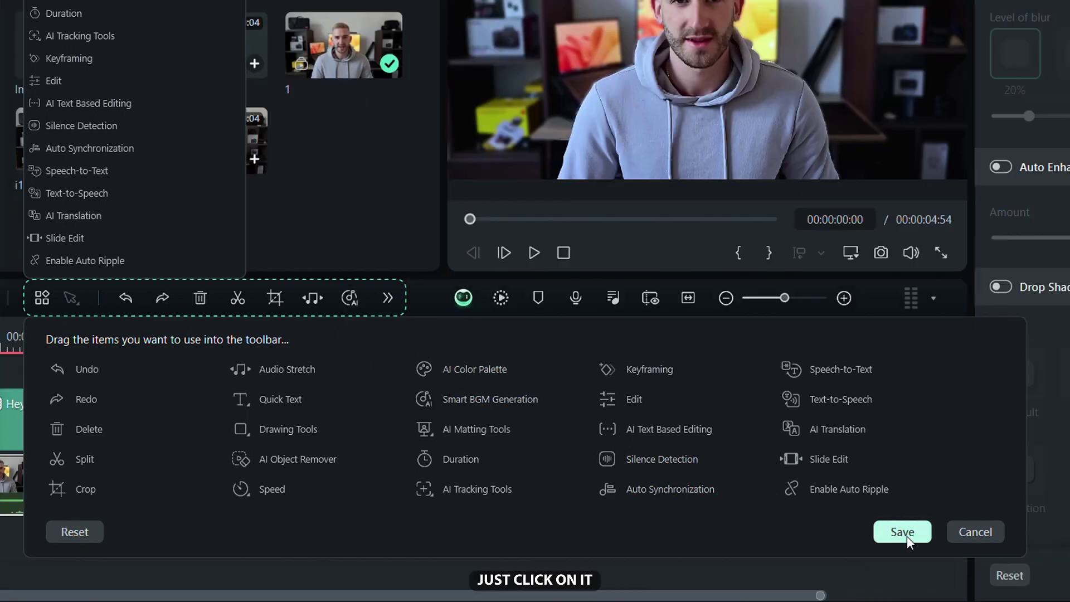
{"action": "left_click", "coordinate": [904, 534]}
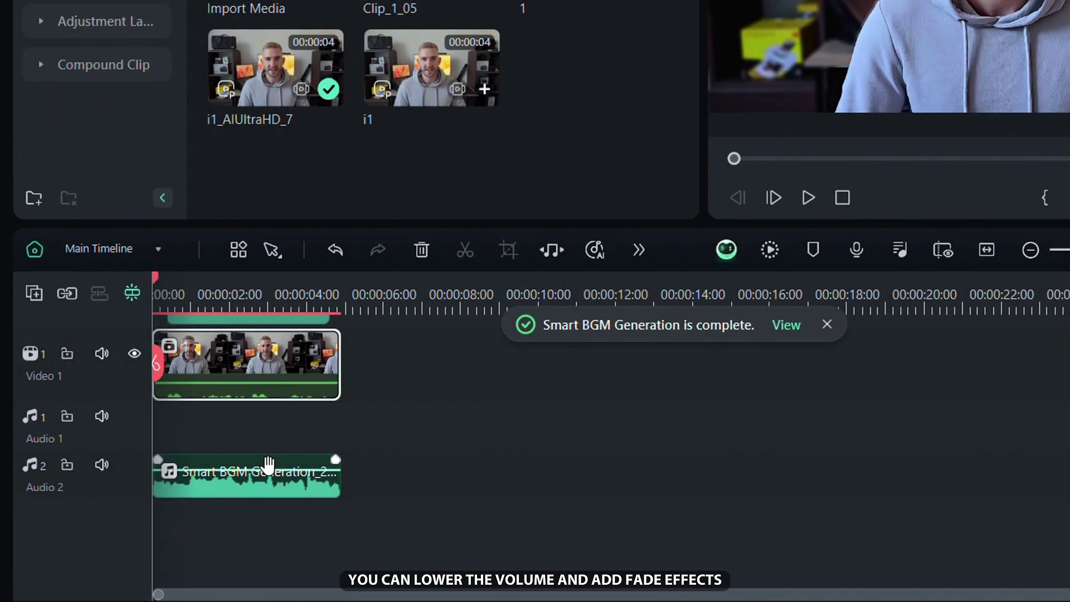
Step: Lower the background music to about -22 dB and trim both of its ends
{"action": "left_click_drag", "start_coordinate": [268, 464], "coordinate": [267, 482]}
{"action": "left_click_drag", "start_coordinate": [339, 463], "coordinate": [331, 462]}
{"action": "left_click_drag", "start_coordinate": [158, 461], "coordinate": [167, 461]}
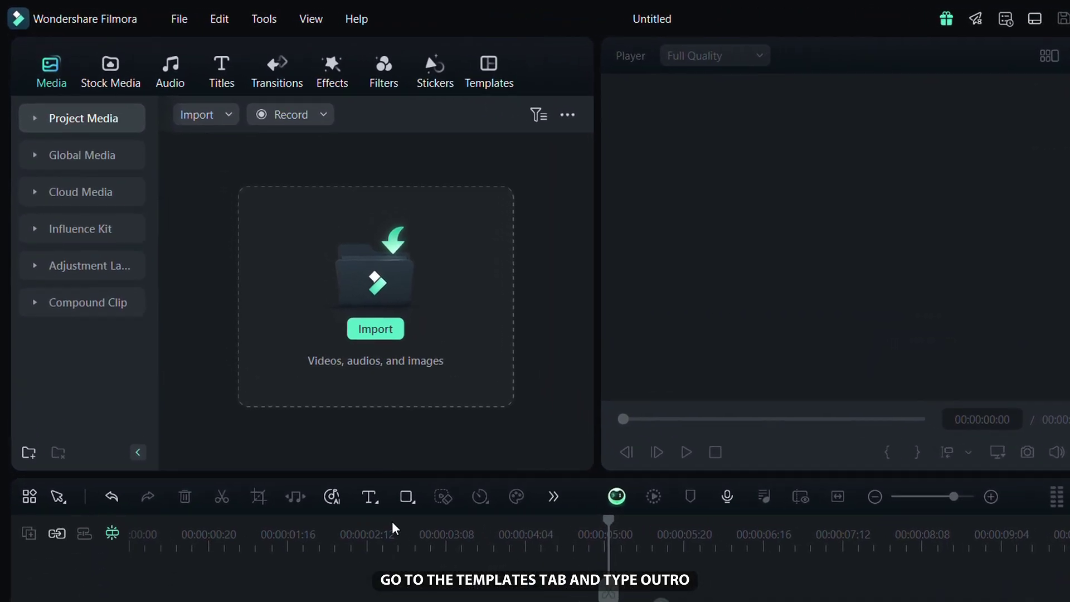
Step: Search the templates for OUTRO and preview the YTB Endscreen outro 02 template
{"action": "left_click", "coordinate": [562, 96]}
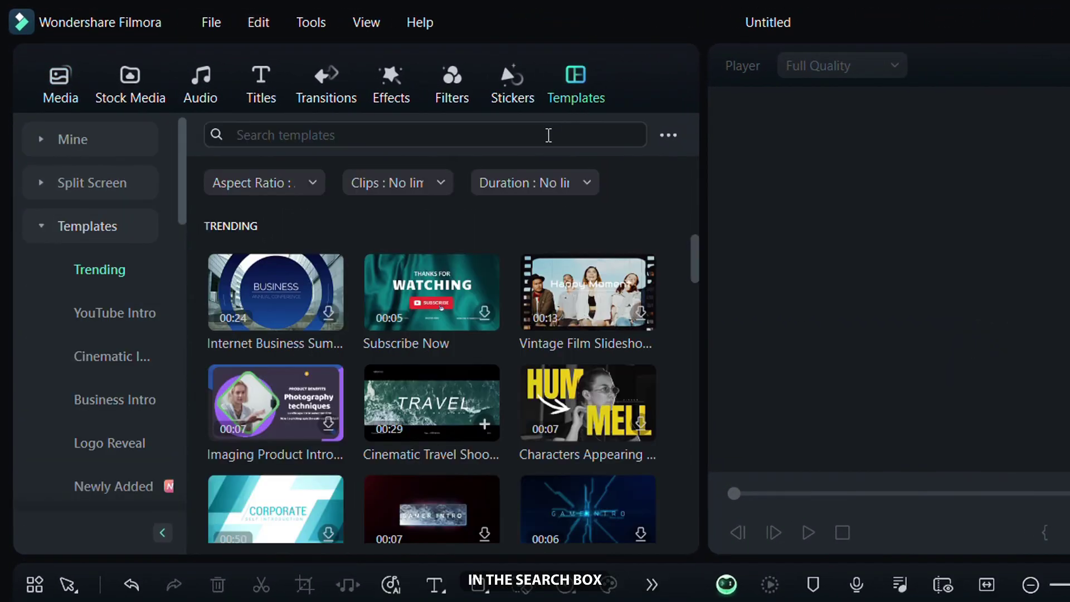
{"action": "left_click", "coordinate": [531, 131]}
{"action": "type", "text": "OUTRO"}
{"action": "key", "text": "Return"}
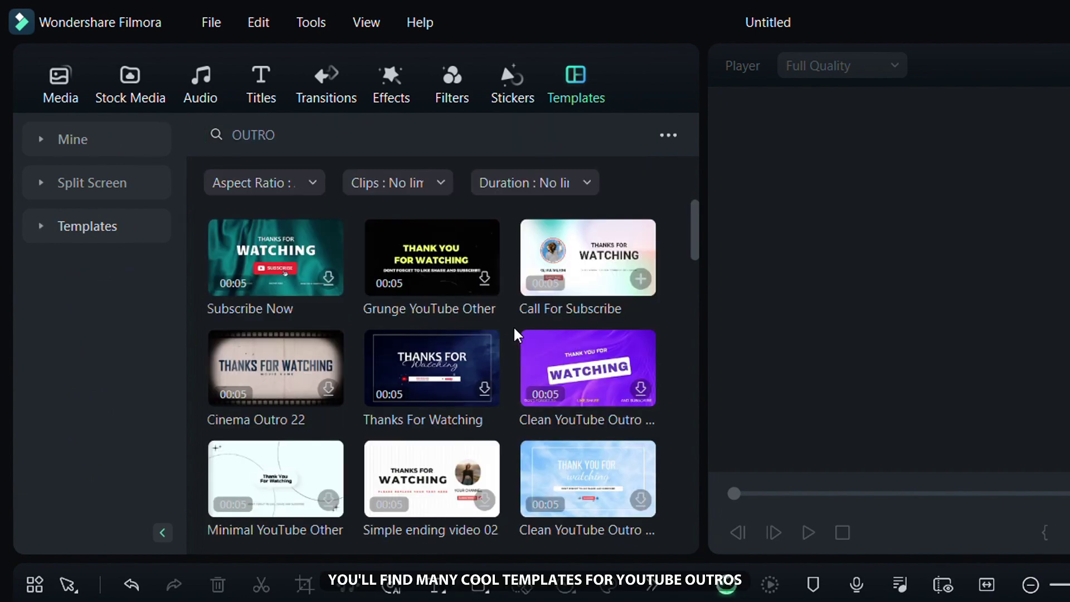
{"action": "scroll", "coordinate": [513, 329], "scroll_direction": "down", "scroll_amount": 3}
{"action": "scroll", "coordinate": [513, 333], "scroll_direction": "down", "scroll_amount": 10}
{"action": "left_click", "coordinate": [570, 332]}
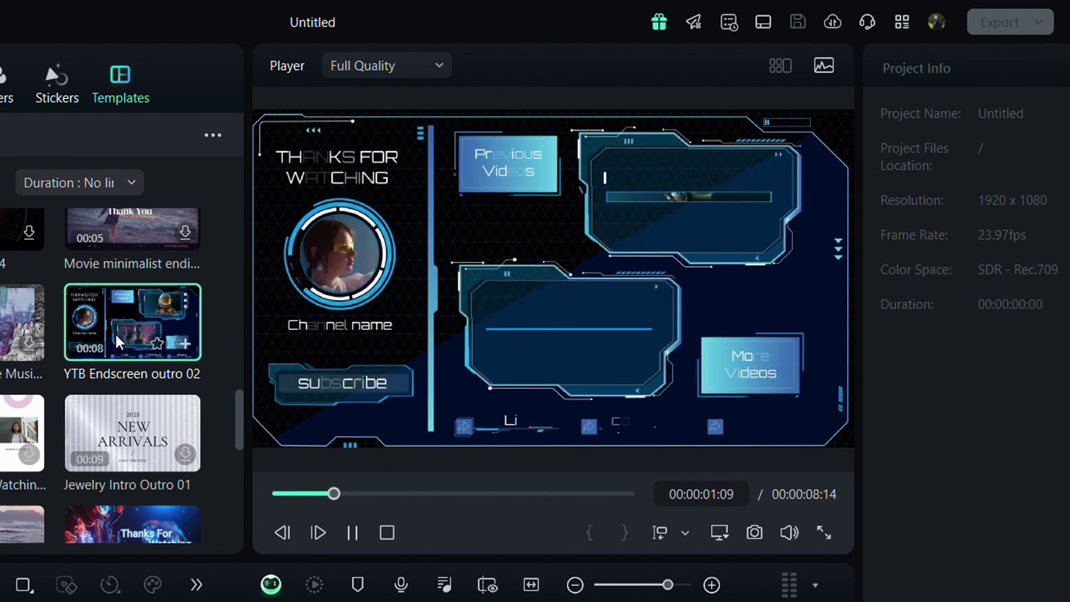
Step: Place the Call For Subscribe template on the timeline at 00:00
{"action": "scroll", "coordinate": [115, 335], "scroll_direction": "up", "scroll_amount": 5}
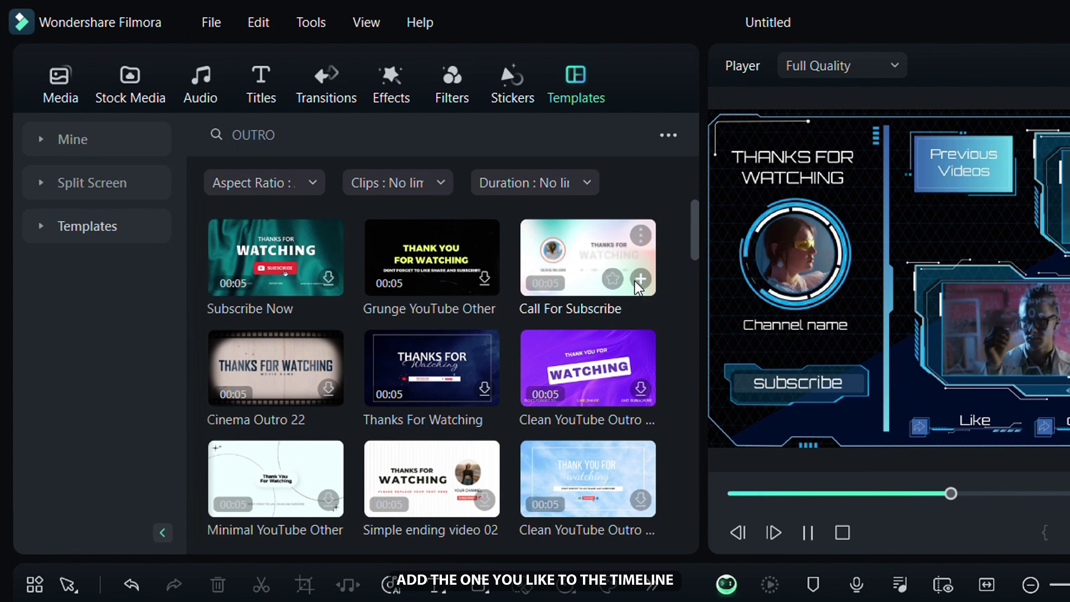
{"action": "left_click", "coordinate": [331, 280]}
{"action": "left_click_drag", "start_coordinate": [635, 281], "coordinate": [176, 405]}
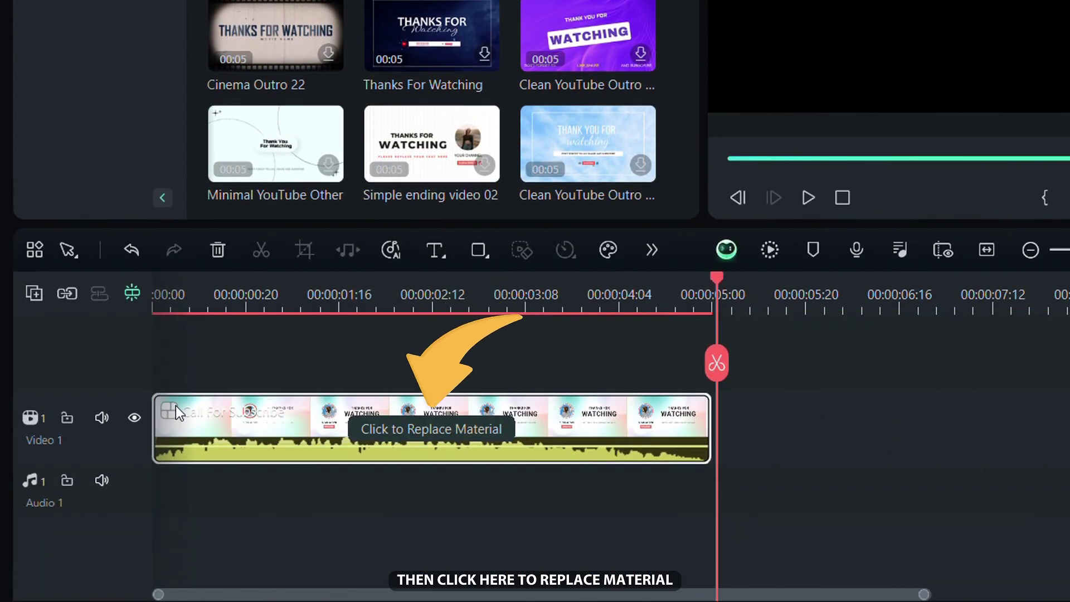
Step: Import channels4_profile from Downloads and swap it in for the outro's placeholder photo
{"action": "left_click", "coordinate": [417, 440]}
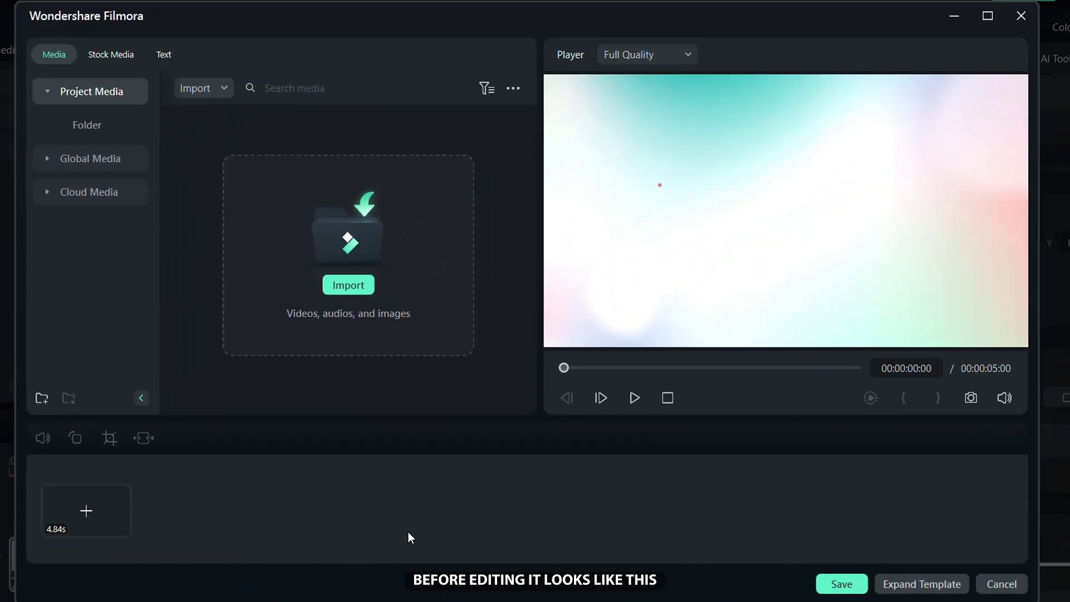
{"action": "left_click", "coordinate": [640, 403]}
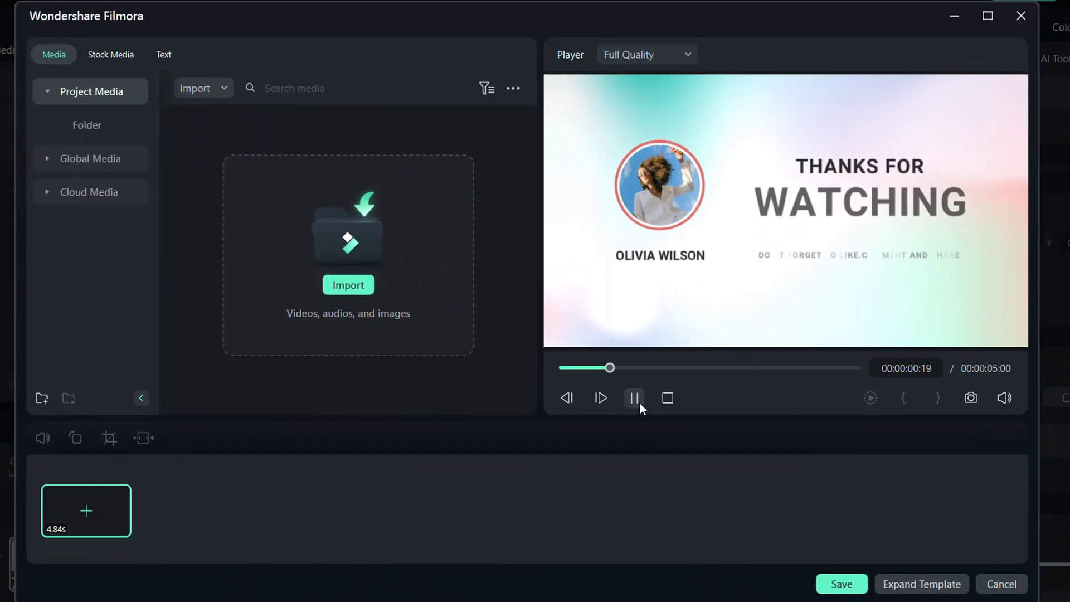
{"action": "left_click", "coordinate": [636, 403]}
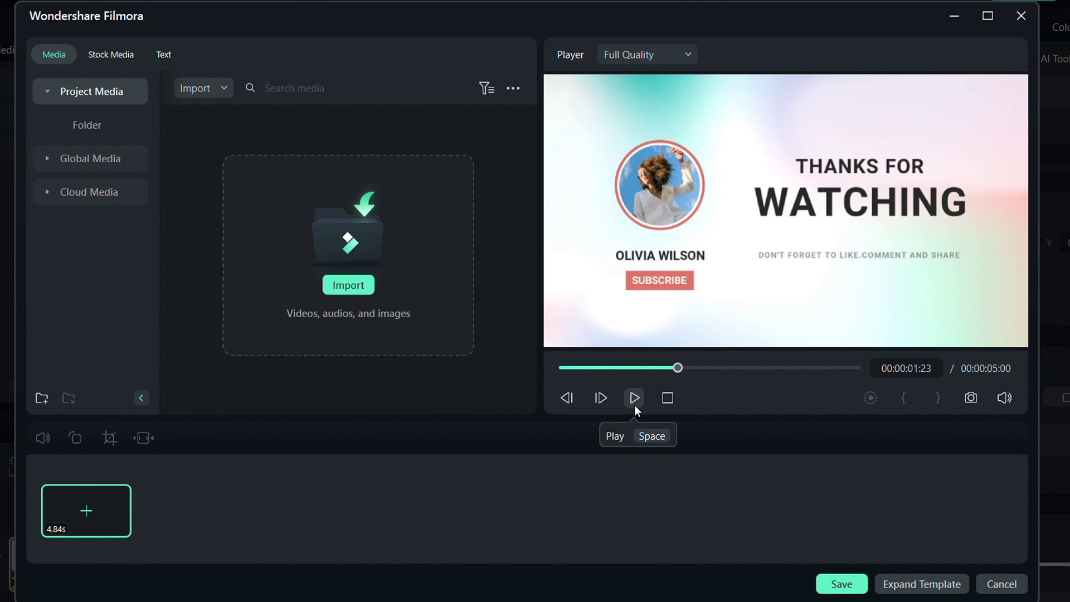
{"action": "left_click", "coordinate": [383, 254]}
{"action": "double_click", "coordinate": [209, 155]}
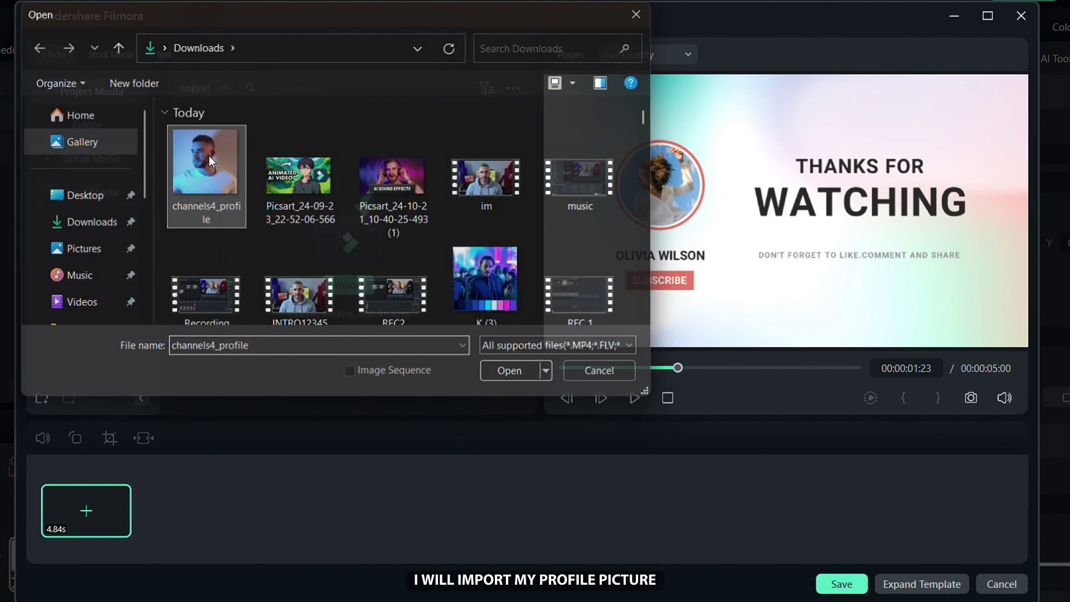
{"action": "left_click_drag", "start_coordinate": [373, 177], "coordinate": [91, 506]}
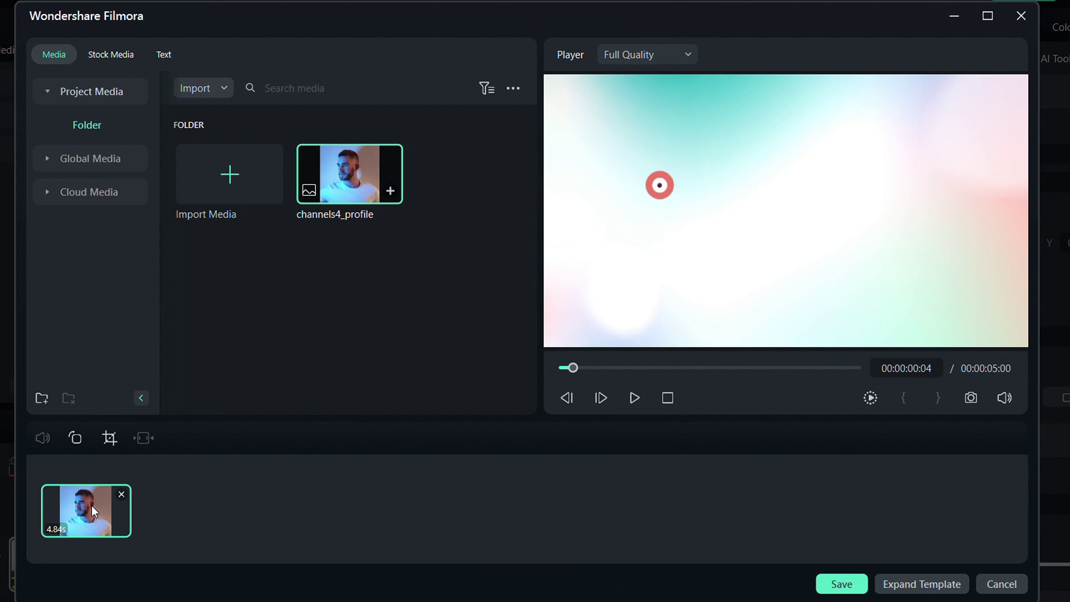
{"action": "left_click", "coordinate": [644, 369]}
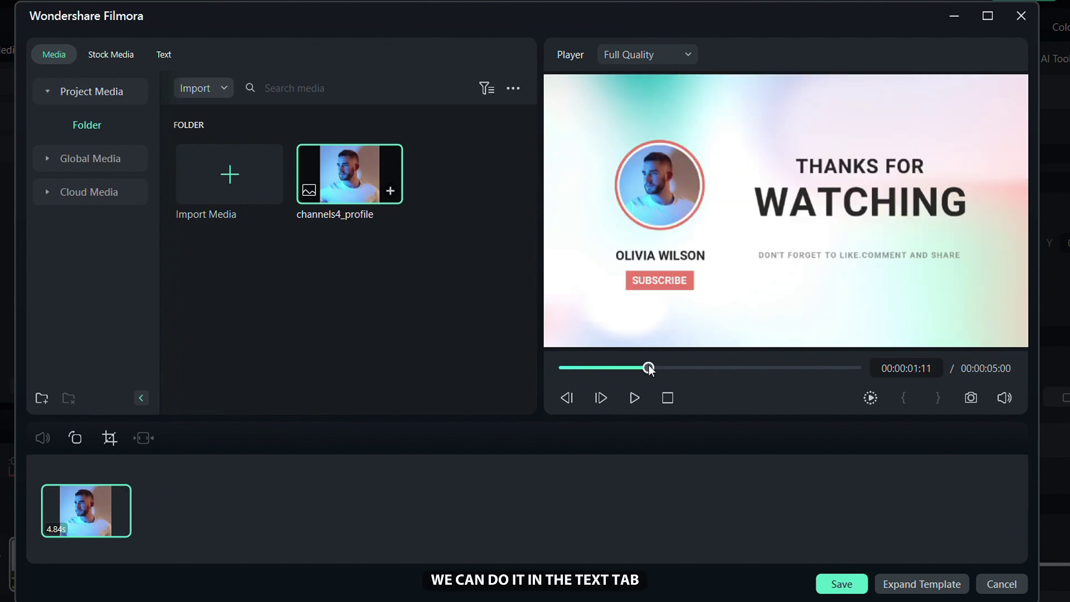
Step: Type the channel's name over the outro's placeholder name text and replay the outro
{"action": "left_click", "coordinate": [164, 54]}
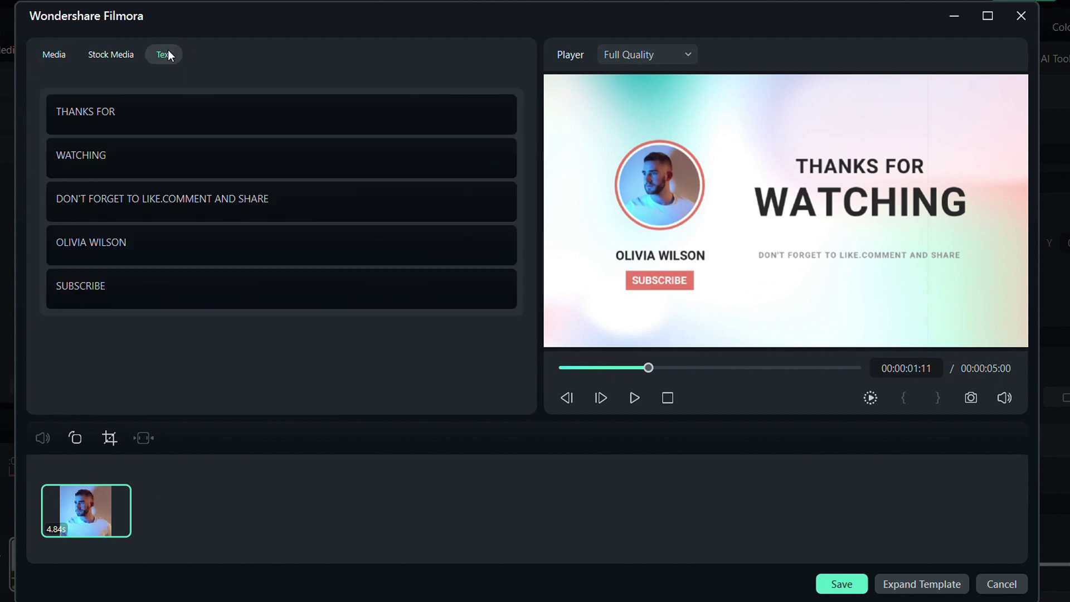
{"action": "left_click_drag", "start_coordinate": [129, 244], "coordinate": [63, 249]}
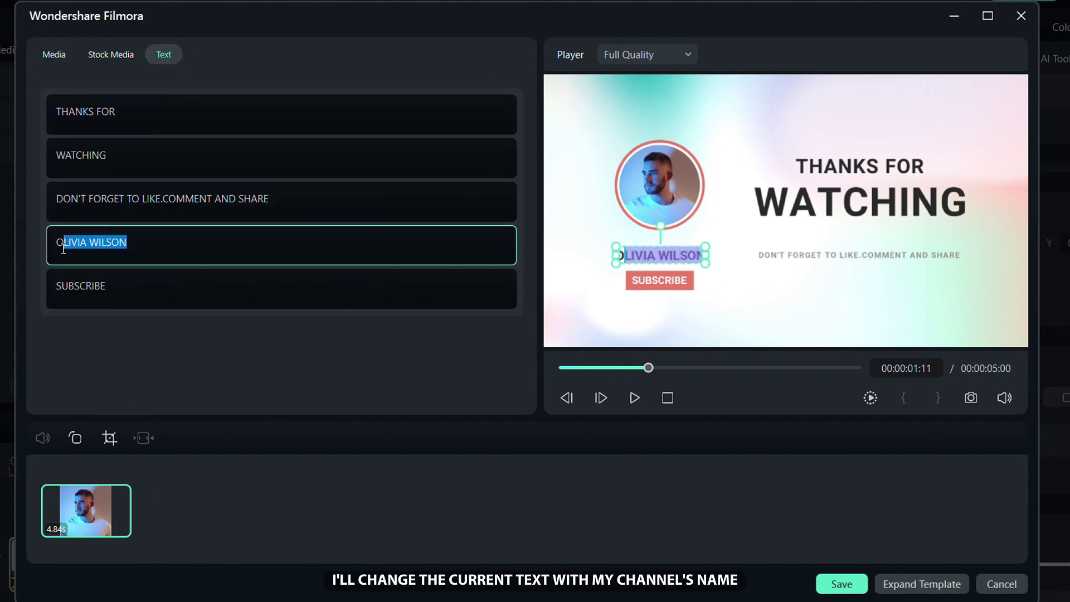
{"action": "type", "text": "LUKA B"}
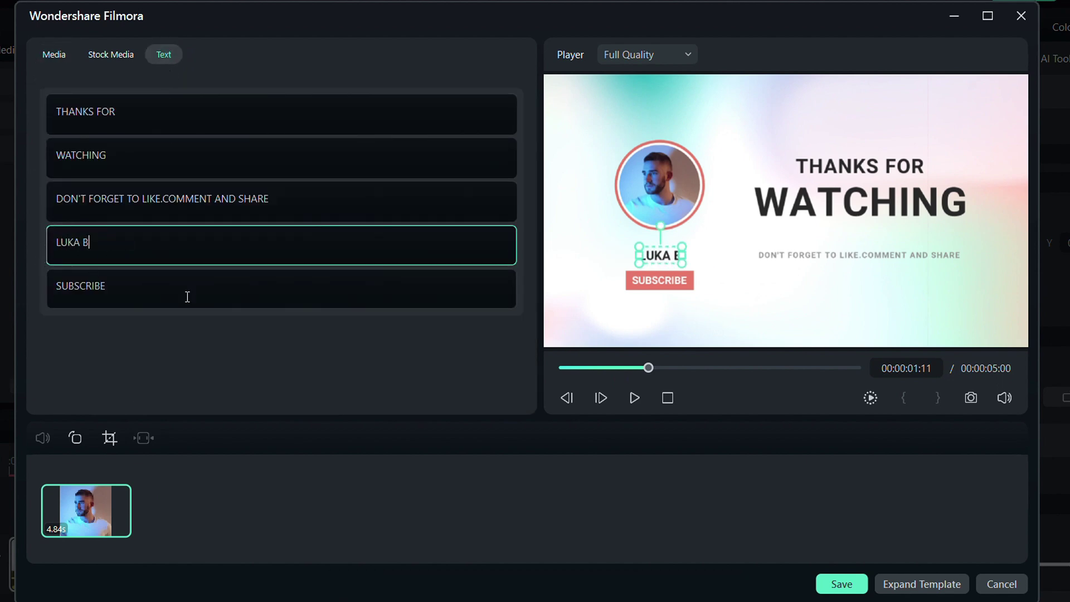
{"action": "left_click", "coordinate": [570, 368]}
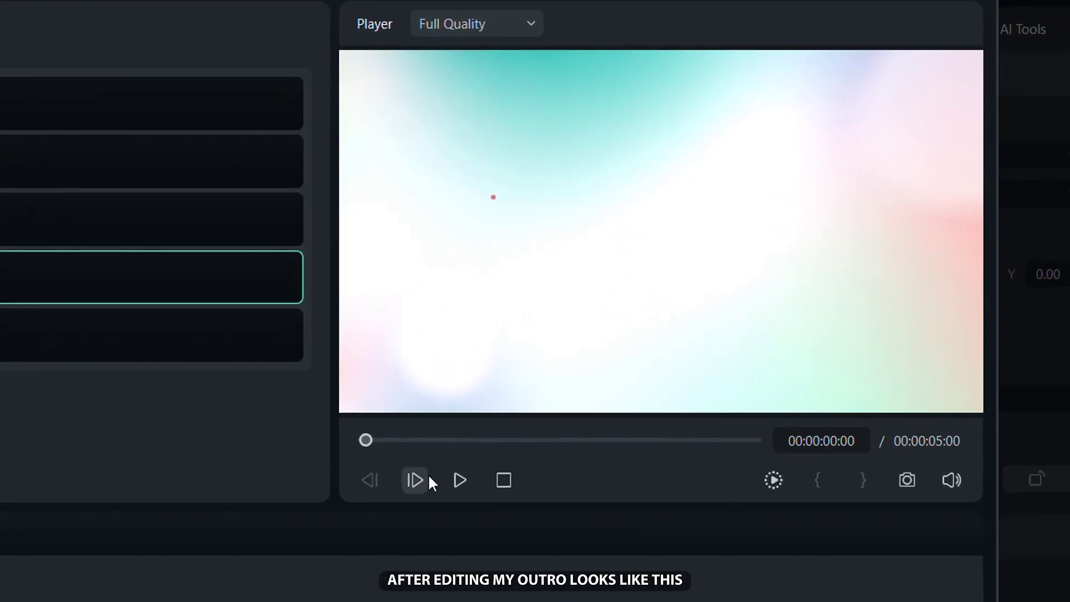
{"action": "left_click", "coordinate": [460, 480]}
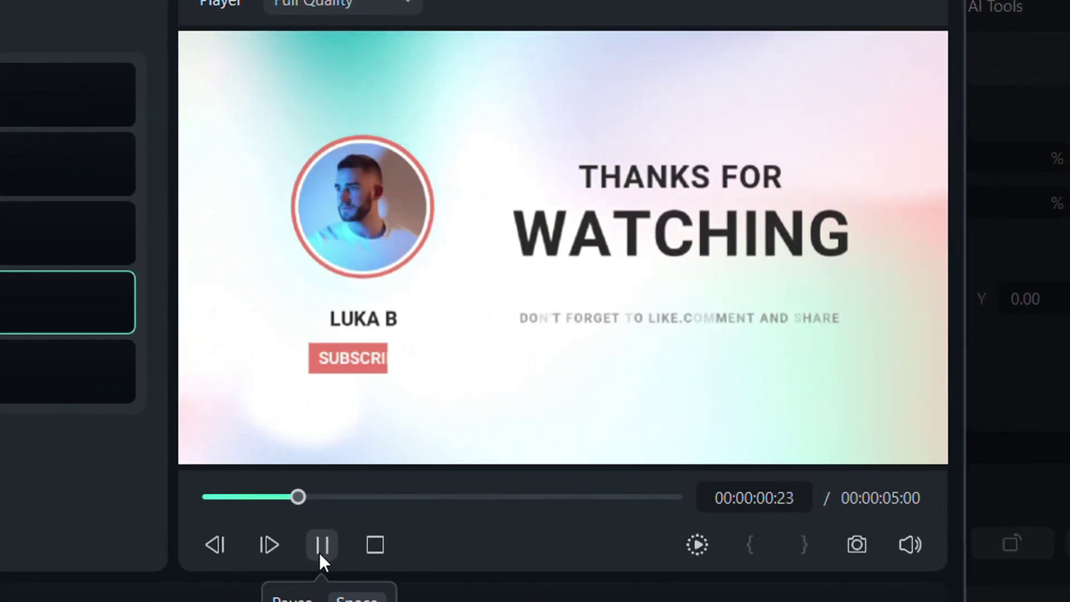